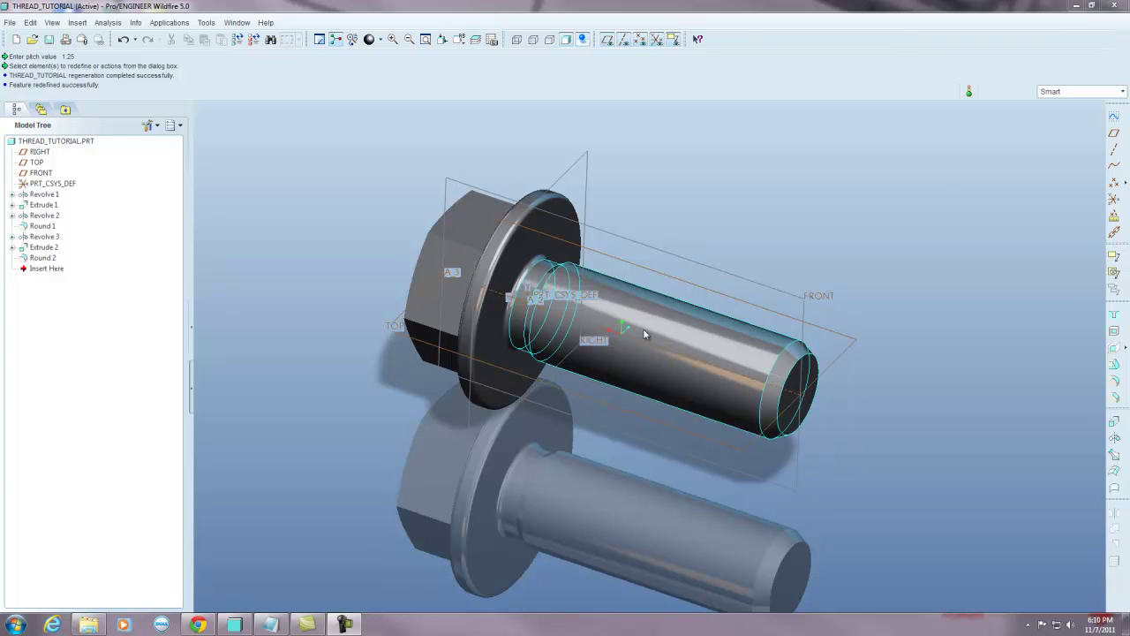
Step: Start an Insert > Helical Sweep > Cut feature on the bolt and move its dialog and menu aside
mouse_move(624, 331)
middle_down()
mouse_move(687, 304)
mouse_move(716, 330)
mouse_move(705, 357)
mouse_move(680, 297)
mouse_move(638, 323)
middle_up()
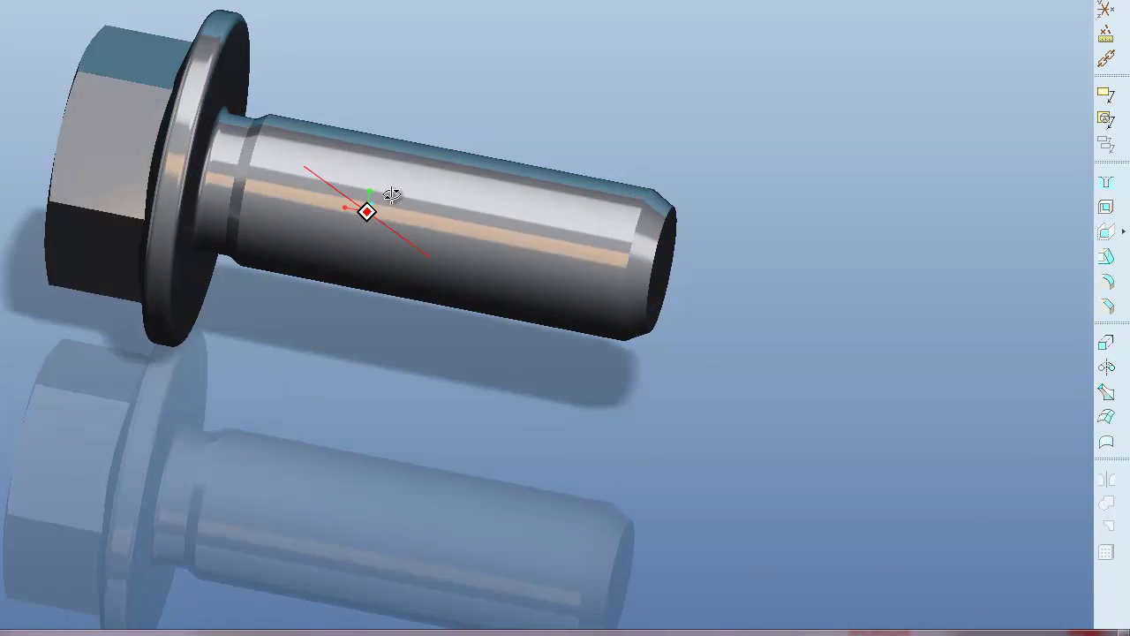
middle_drag(391, 195, 378, 187)
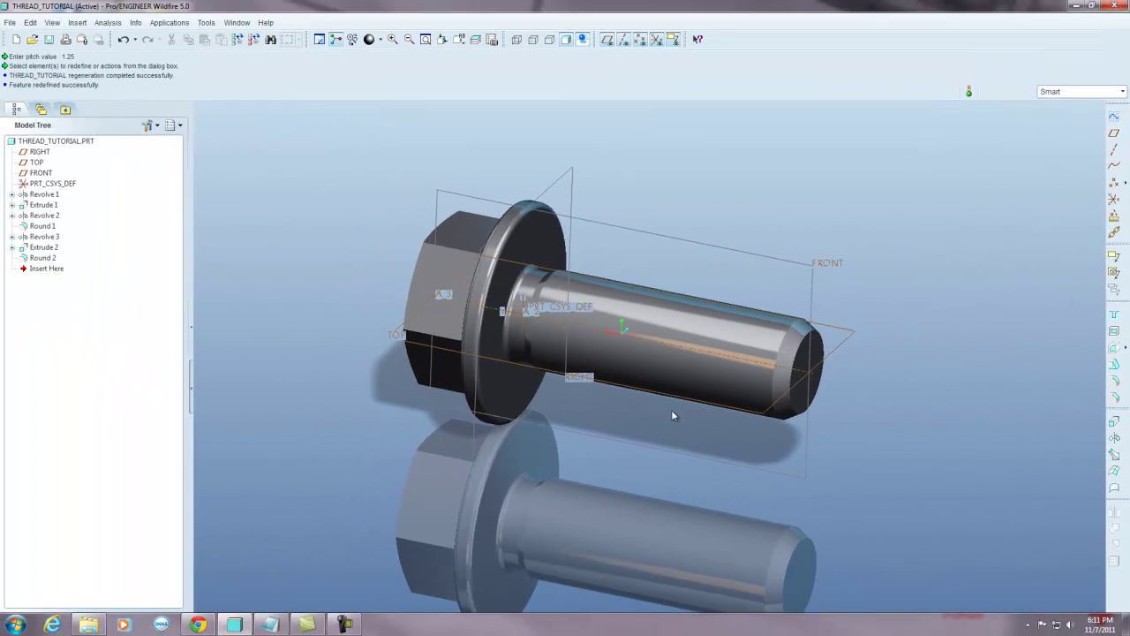
scroll(604, 320, up, 2)
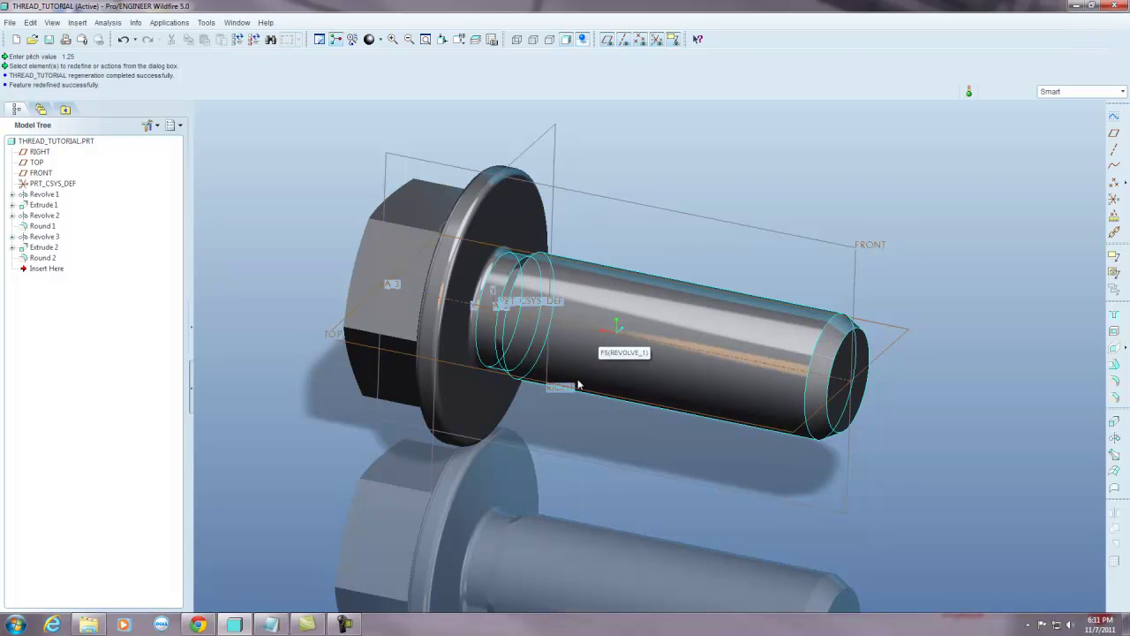
scroll(579, 385, down, 2)
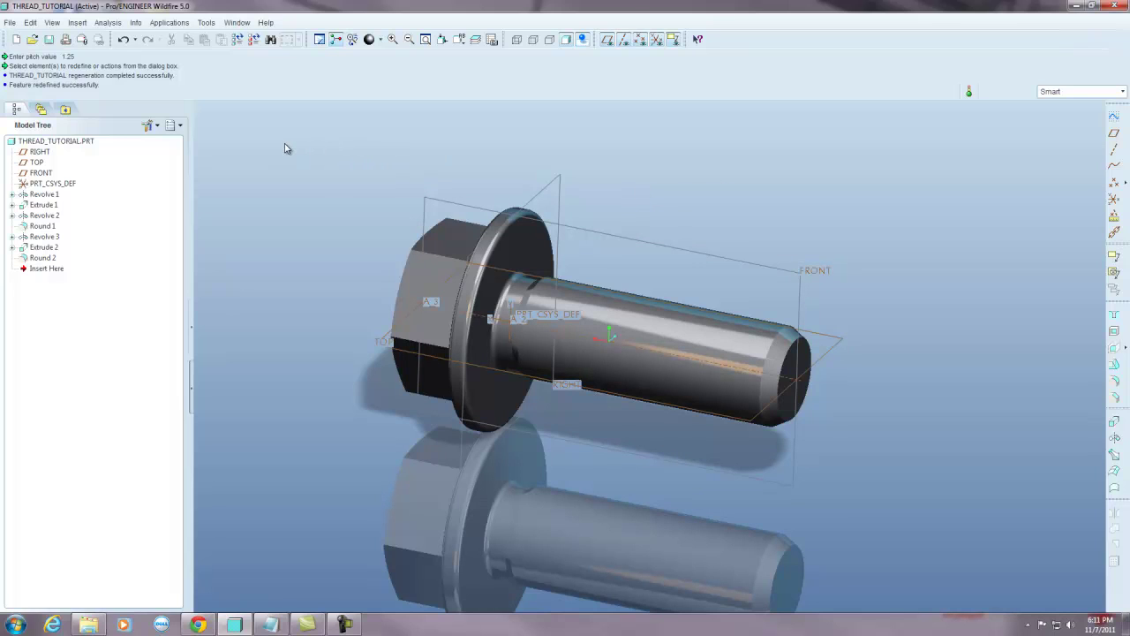
click(78, 22)
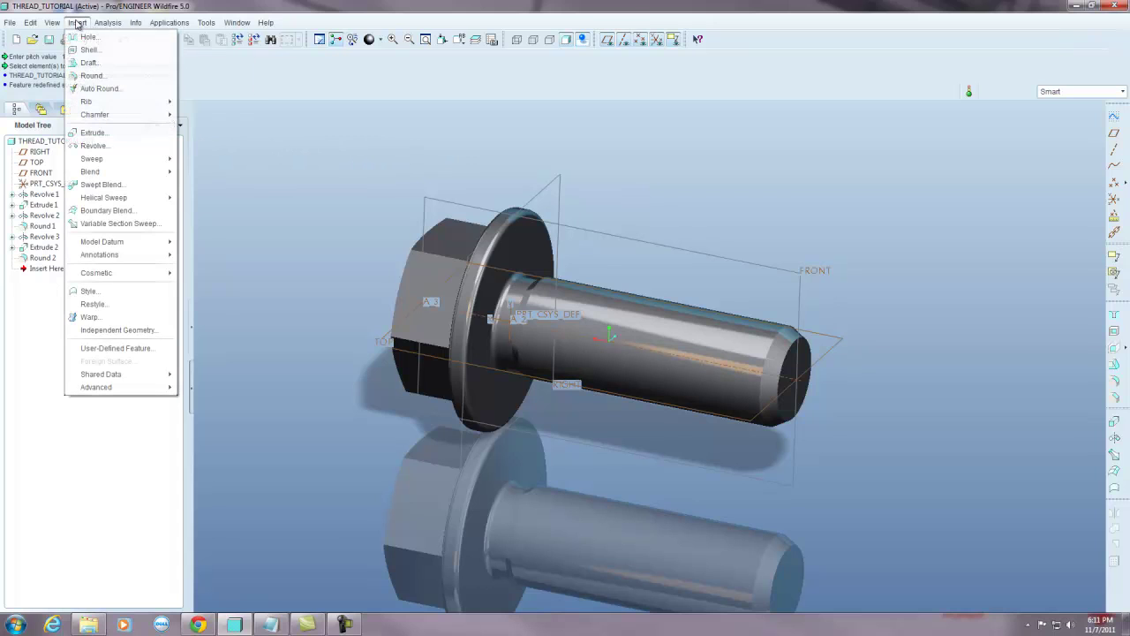
mouse_move(112, 198)
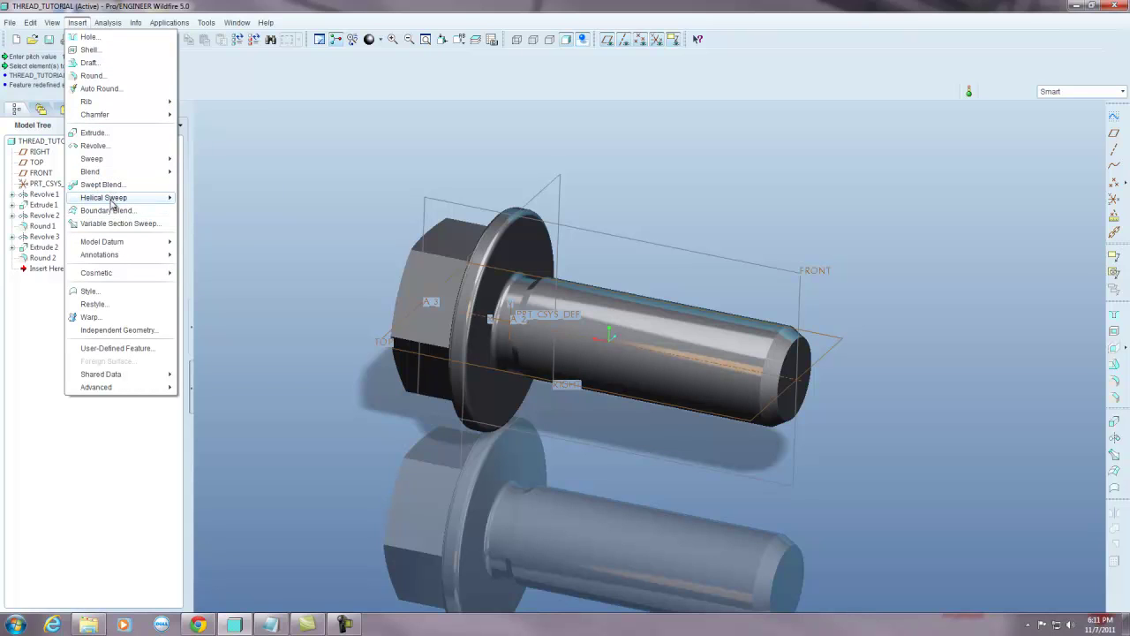
click(220, 225)
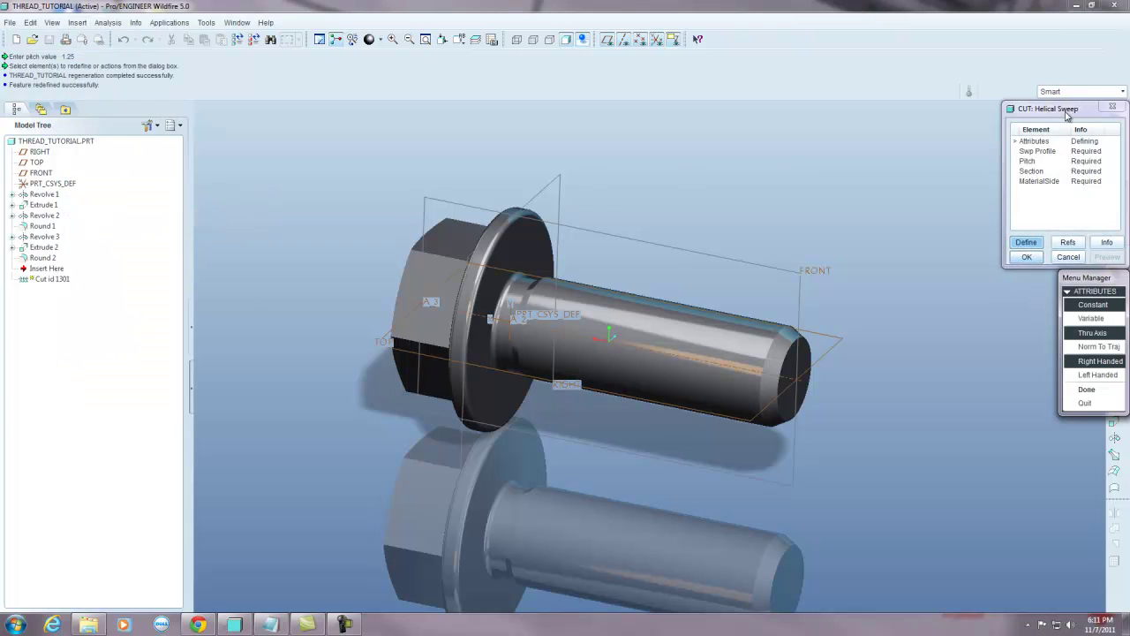
drag(1065, 111, 952, 24)
drag(1077, 278, 1038, 74)
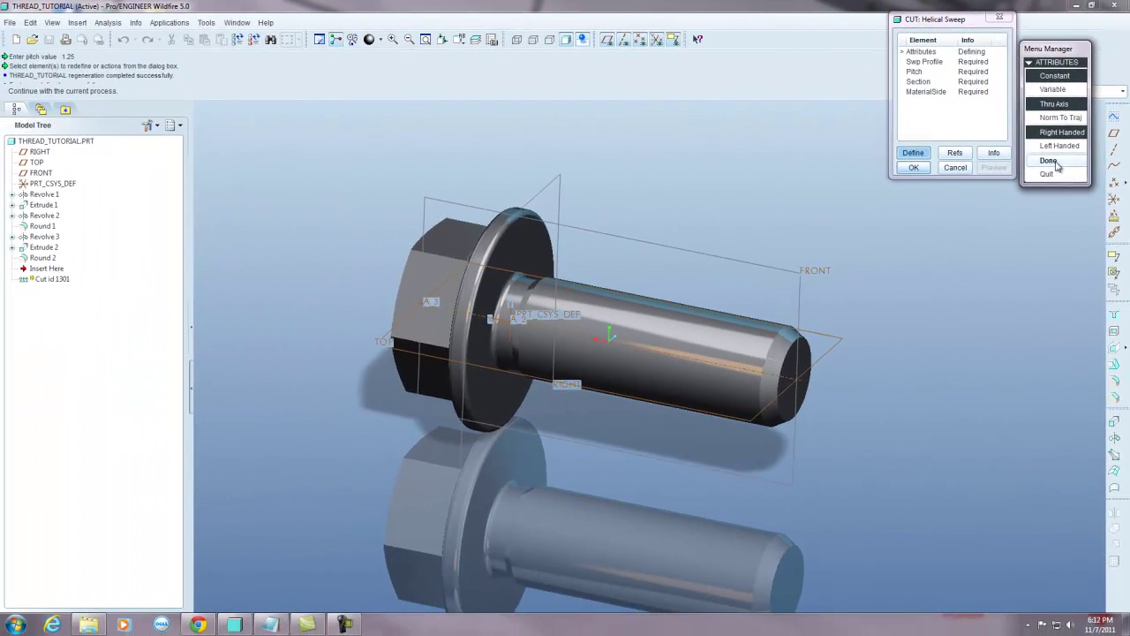
Step: Accept Constant, Thru Axis, Right Handed attributes and sketch on FRONT, oriented Right to the flange face
click(1020, 251)
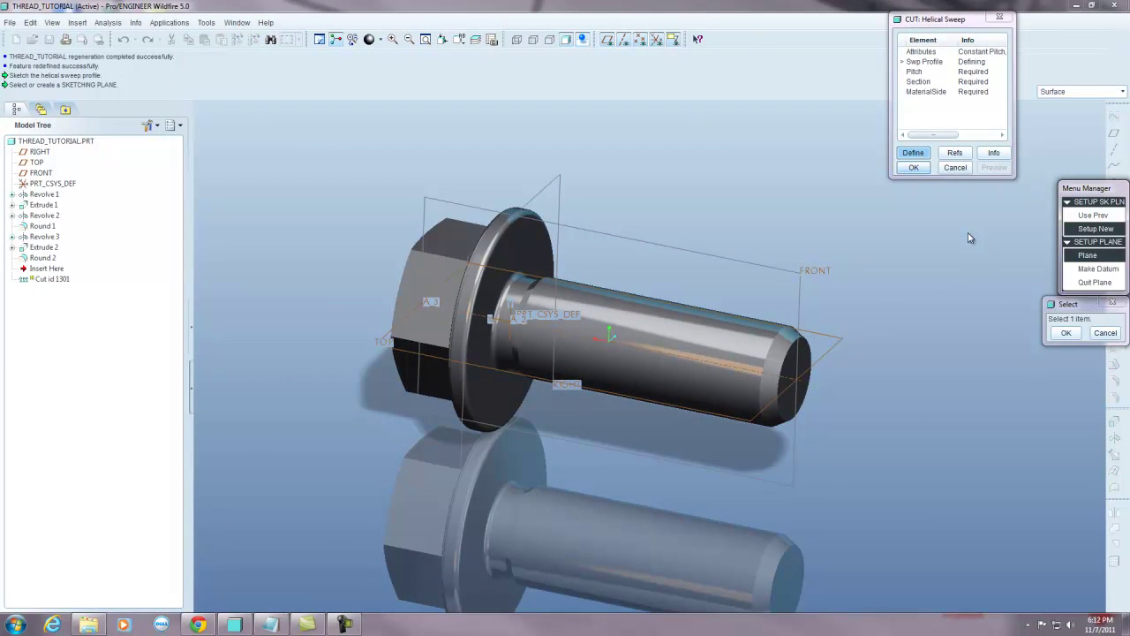
click(700, 255)
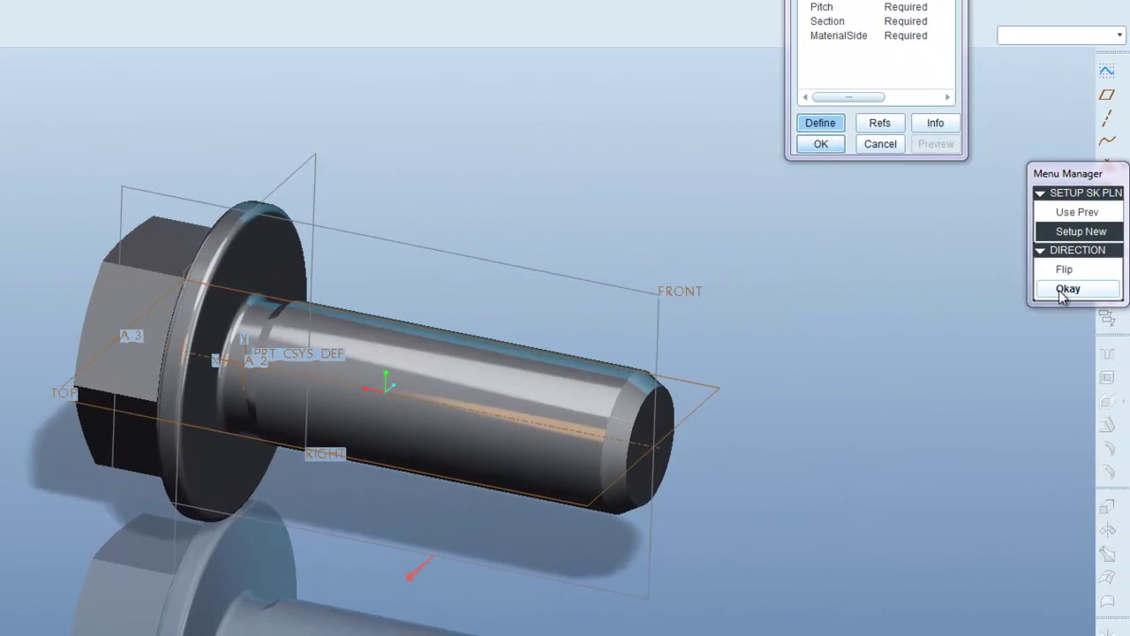
click(1086, 269)
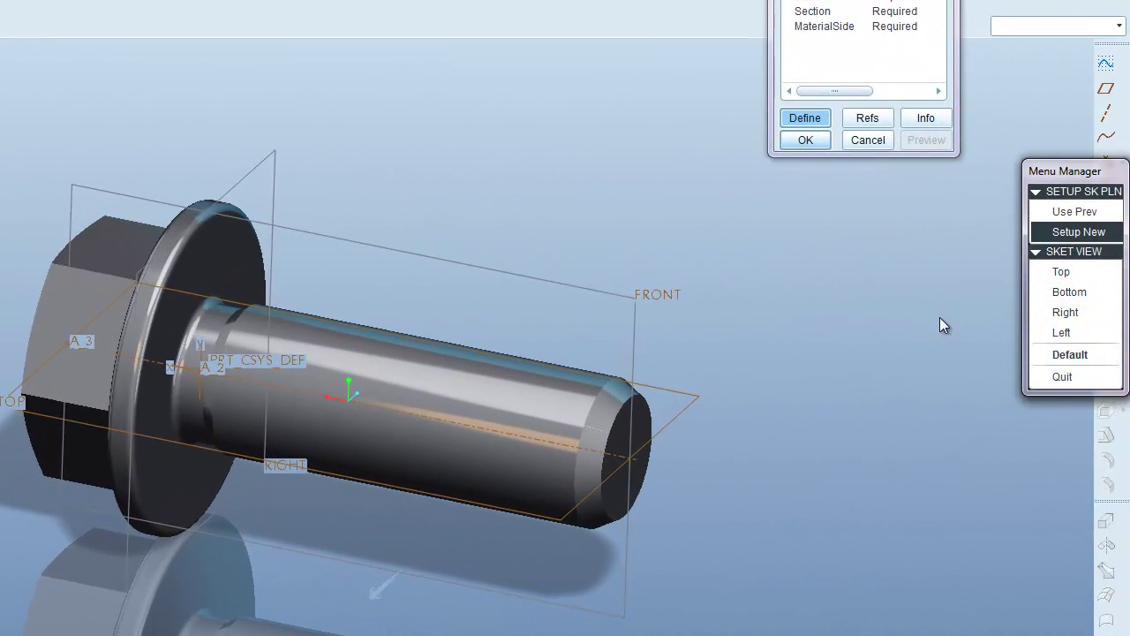
click(1063, 276)
click(1067, 313)
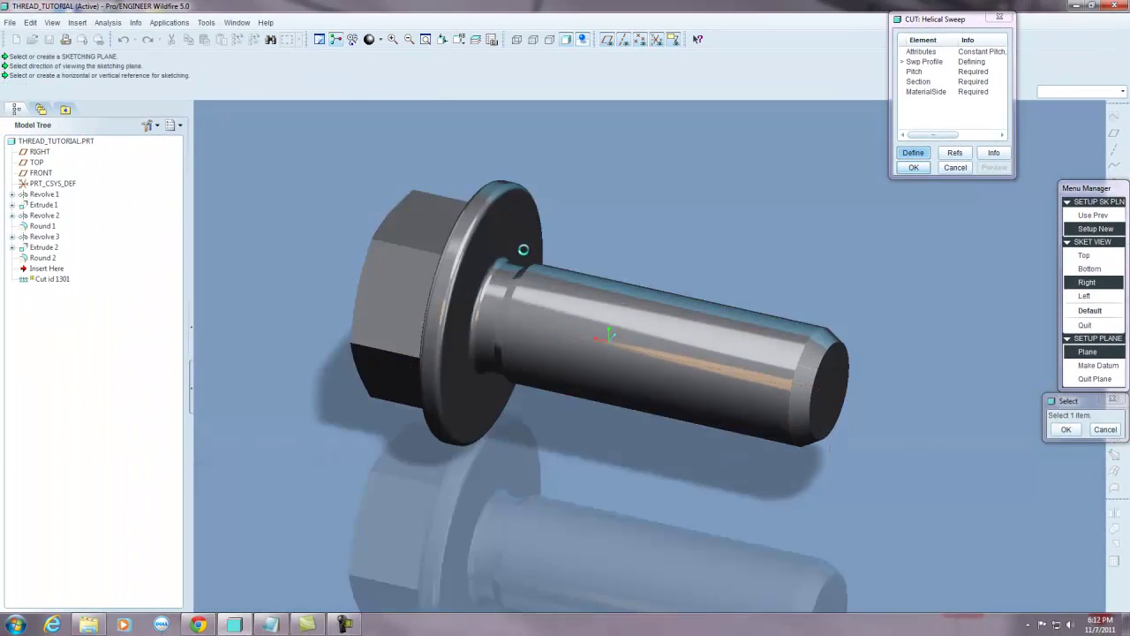
click(523, 249)
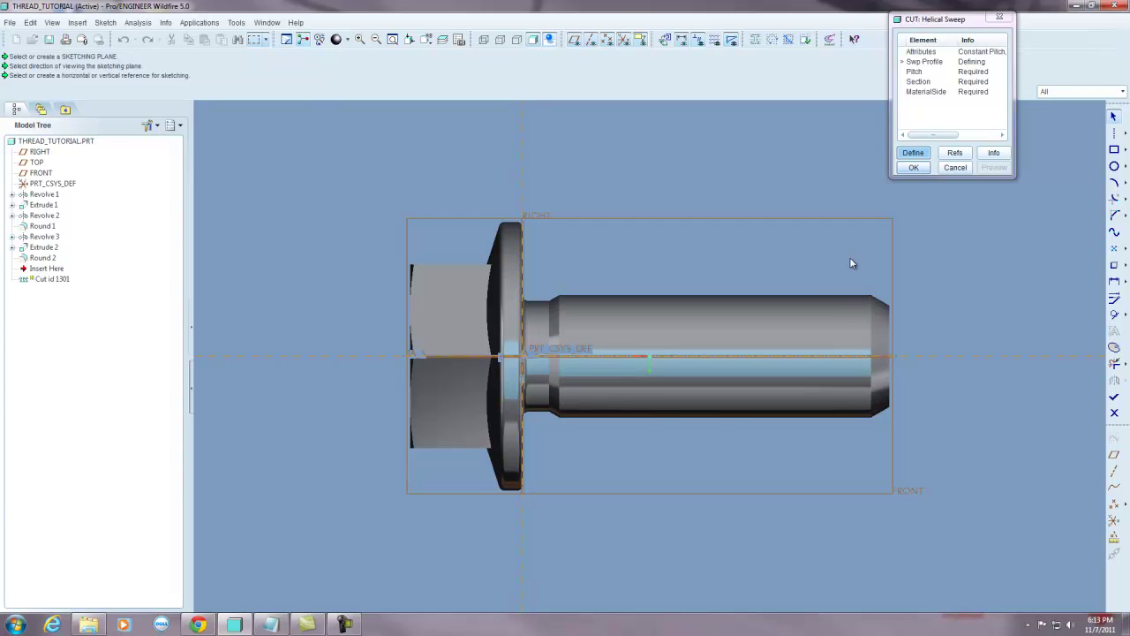
Step: Sketch a centerline along the bolt axis and a horizontal profile line from the flange face
click(1115, 133)
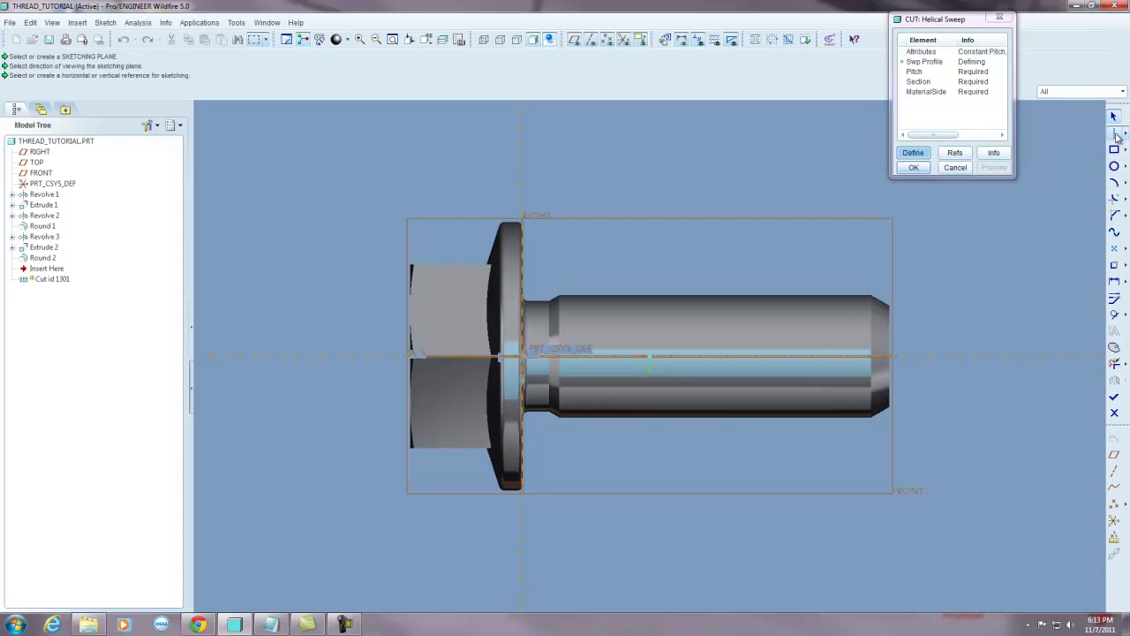
click(466, 356)
click(769, 357)
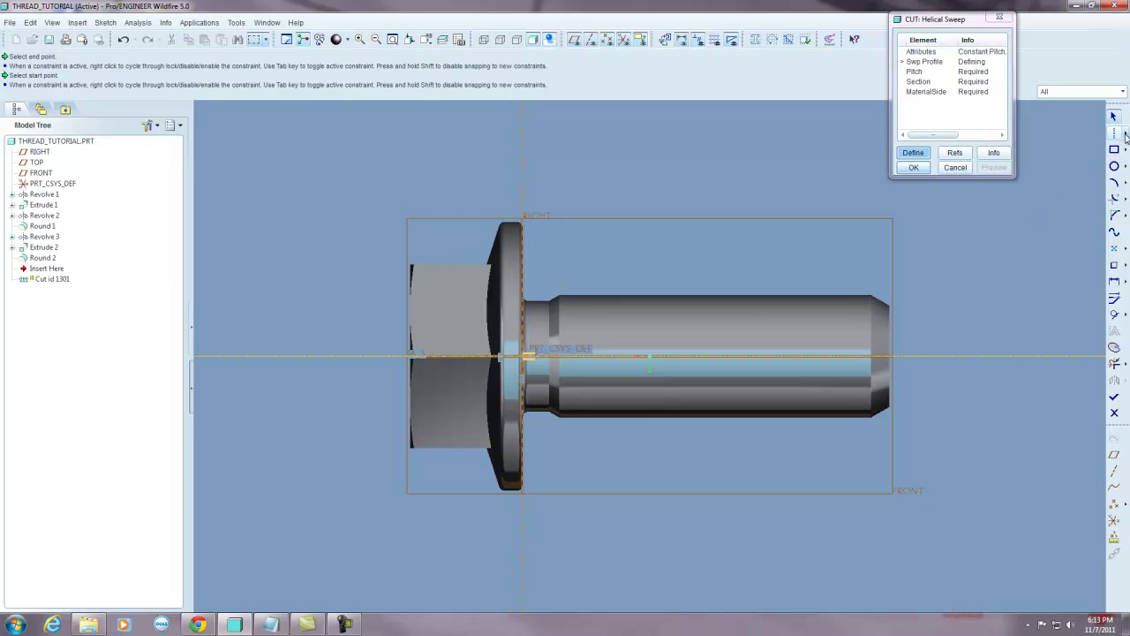
click(1046, 133)
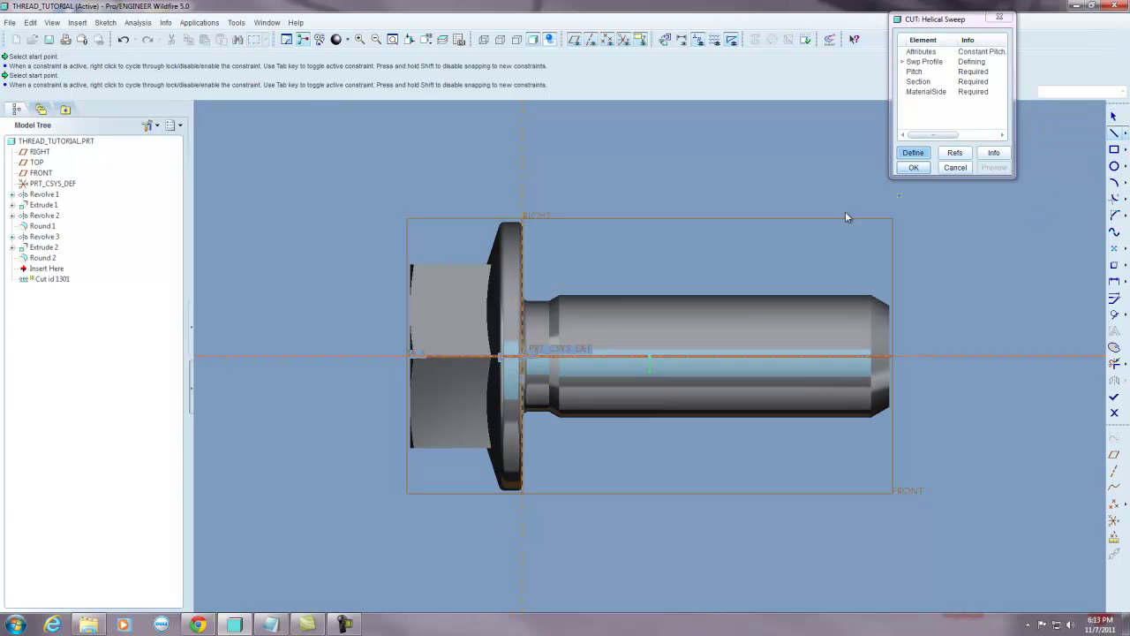
click(522, 266)
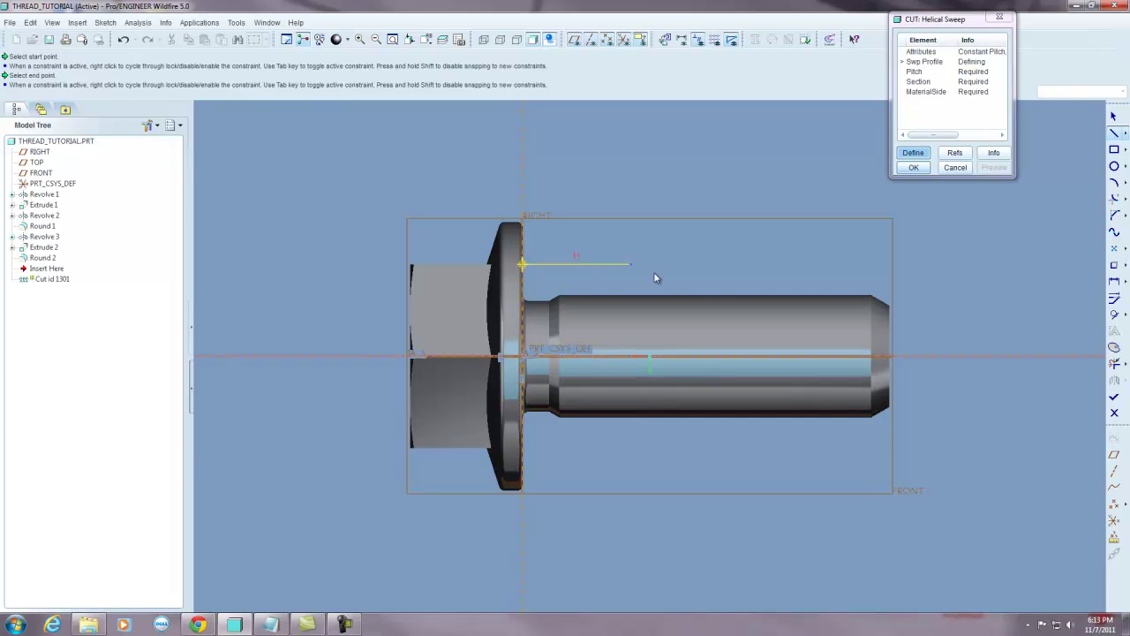
click(980, 264)
click(1114, 116)
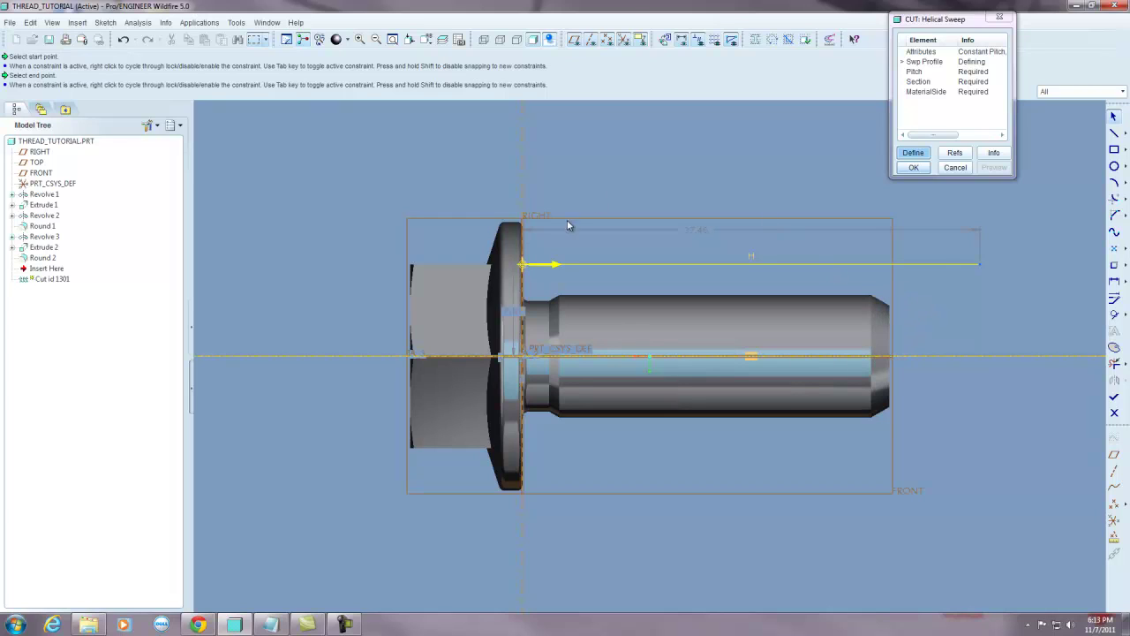
Step: Edit the profile line's length dimension, entering 16 and then 18
double_click(702, 230)
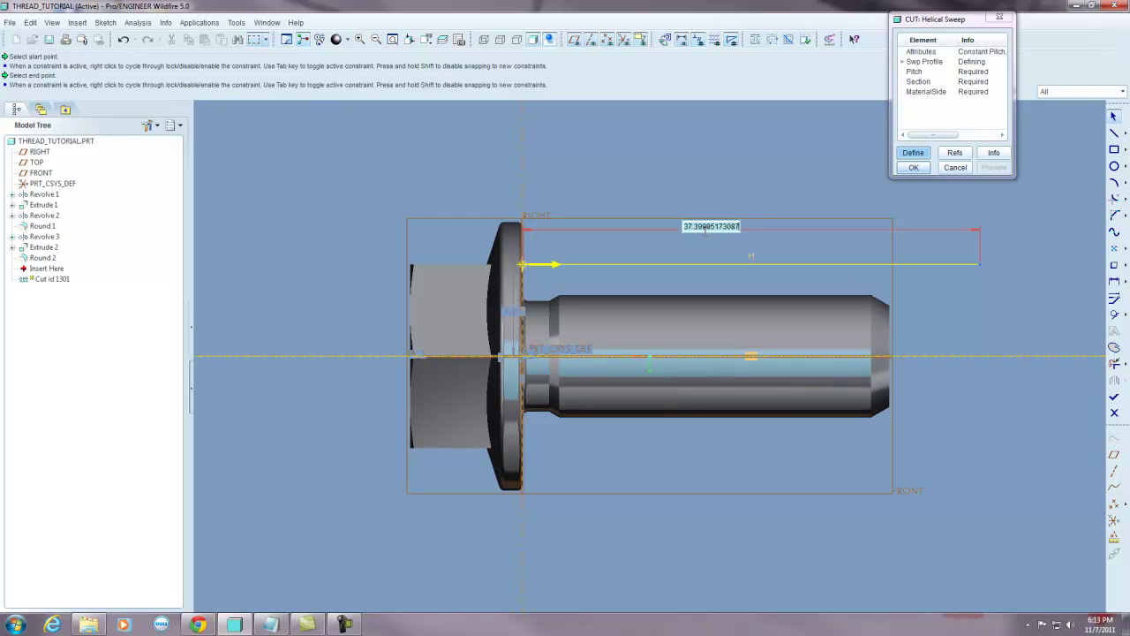
text(16)
key(Return)
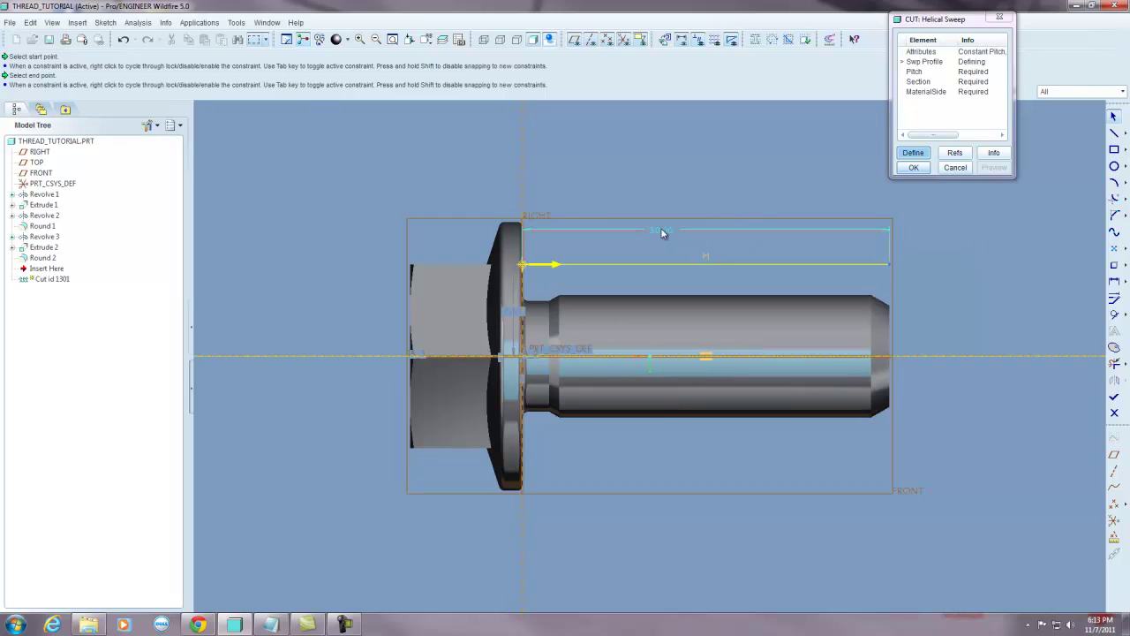
double_click(657, 230)
text(18)
key(Return)
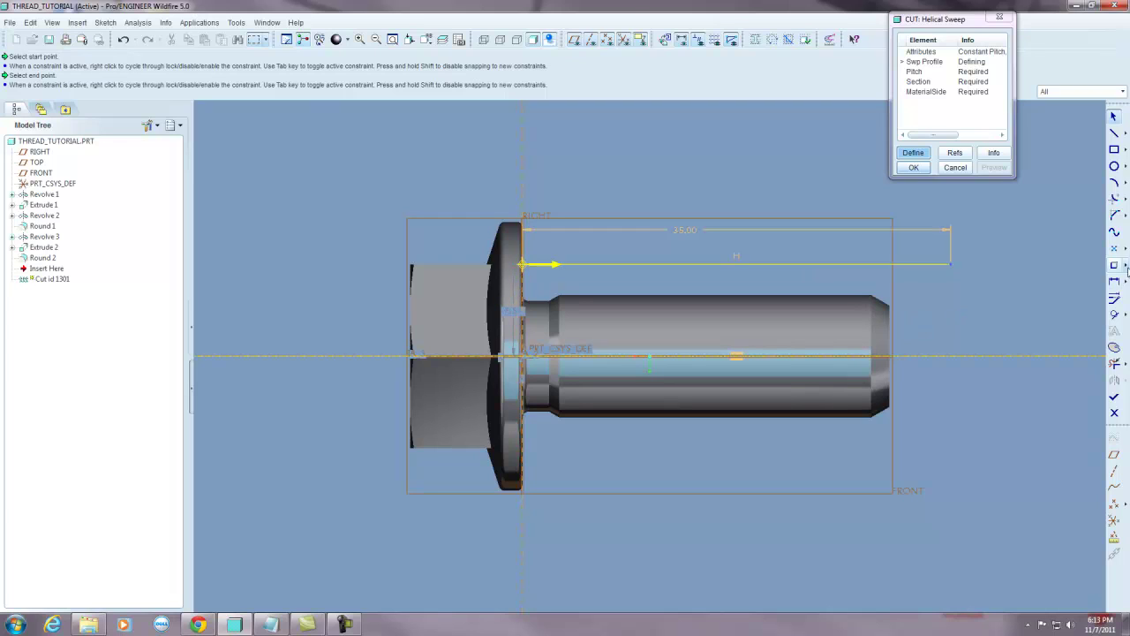
Step: Dimension the sweep profile line at 9.026 from the bolt axis
click(1115, 281)
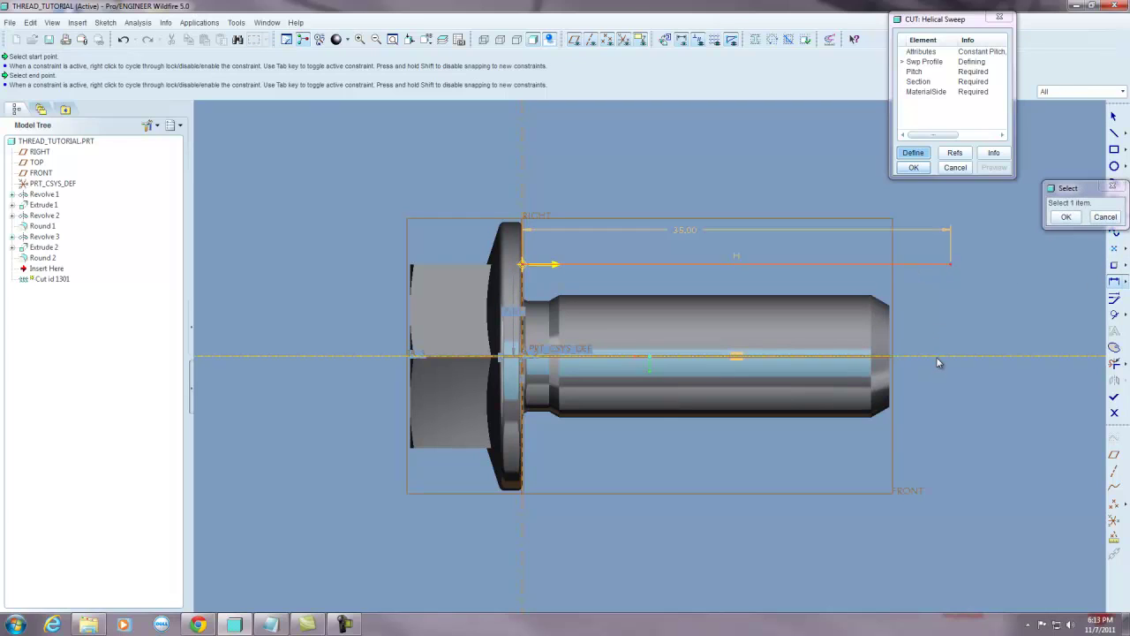
middle_click(945, 316)
click(1067, 217)
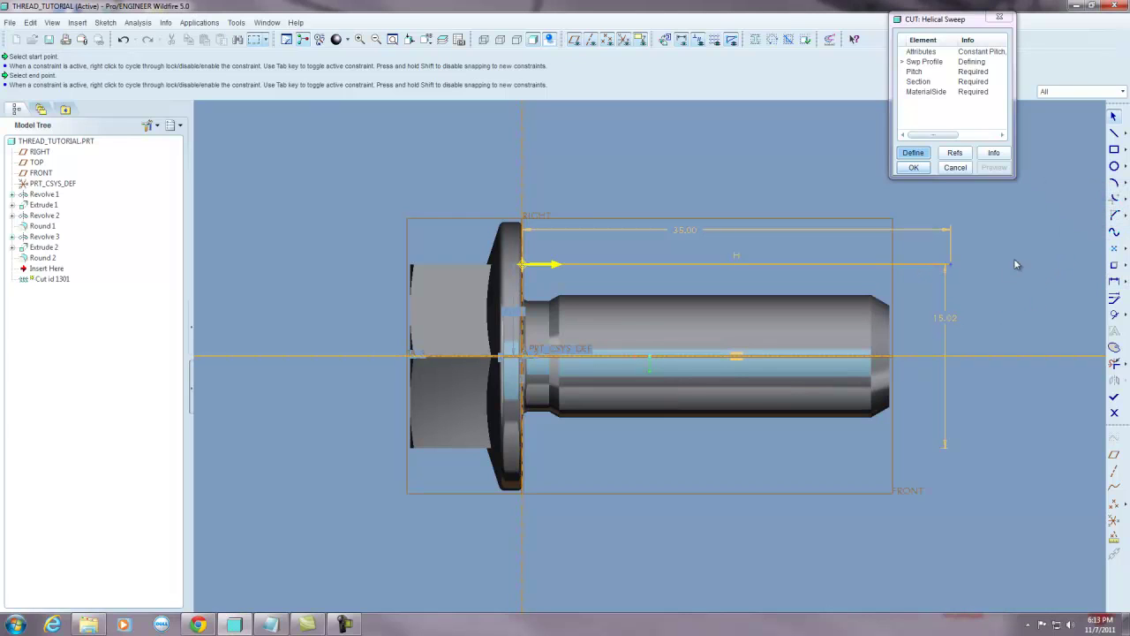
double_click(953, 321)
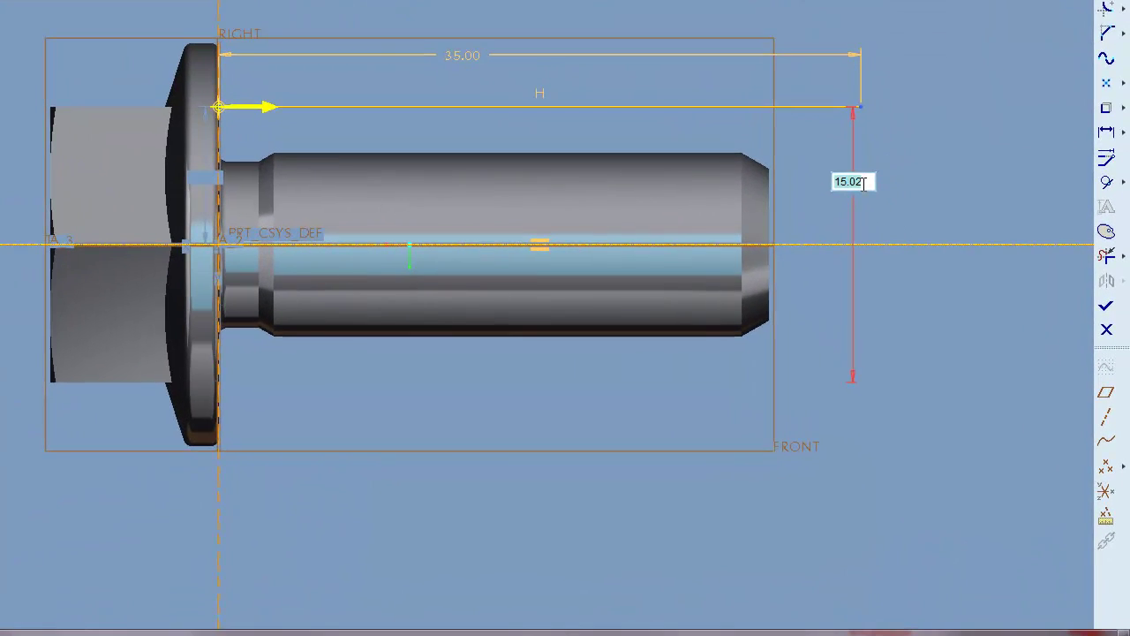
text(9.026)
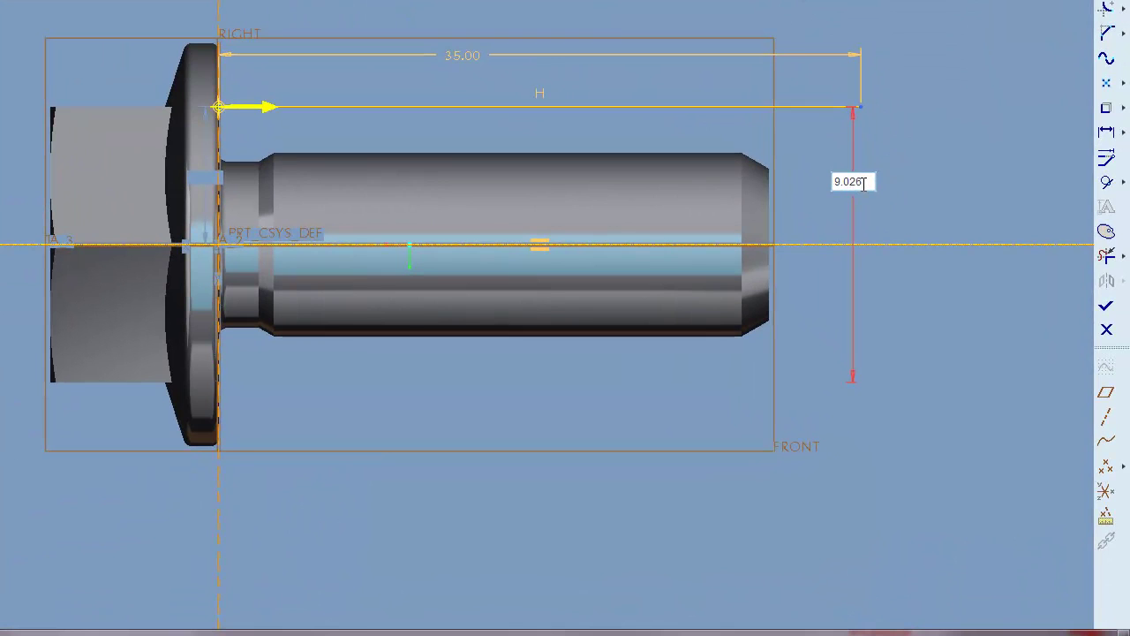
key(Return)
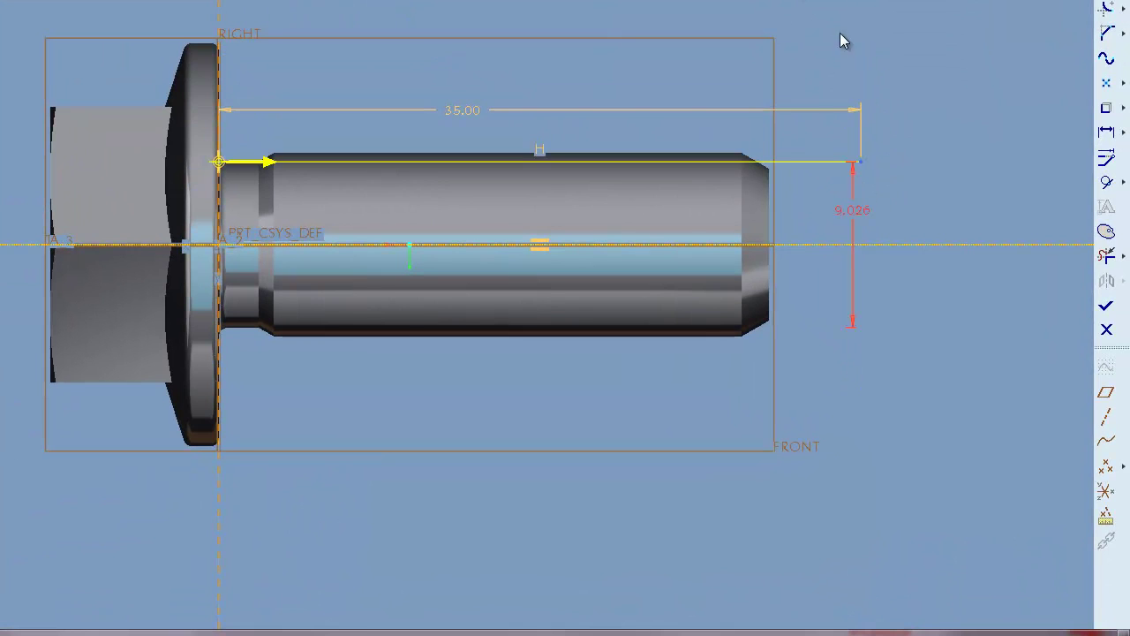
click(845, 40)
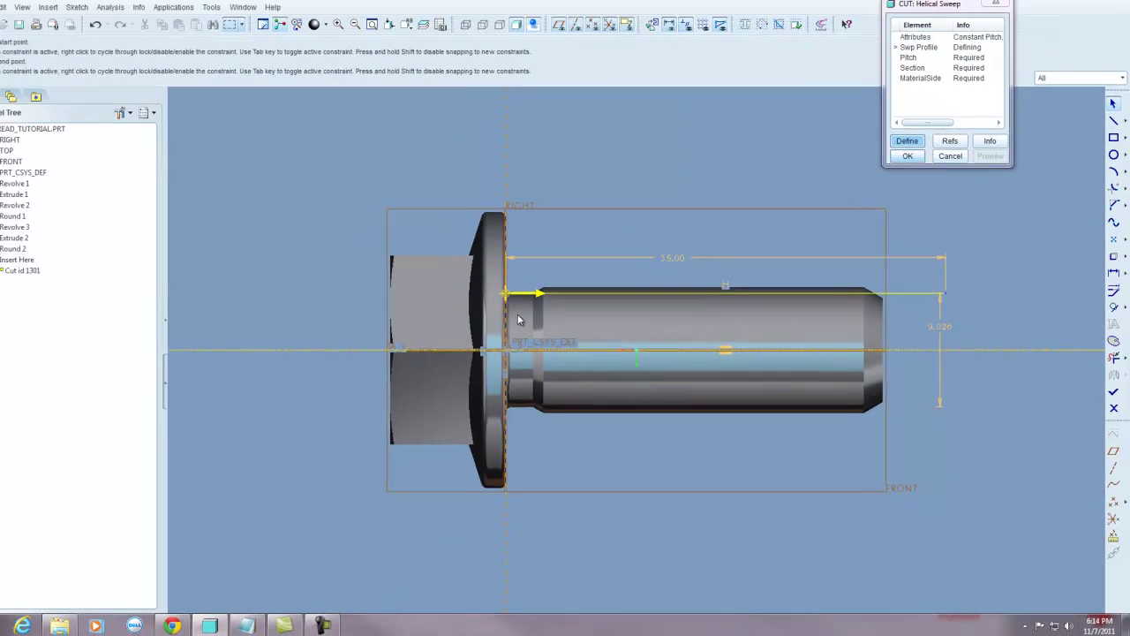
scroll(540, 281, up, 5)
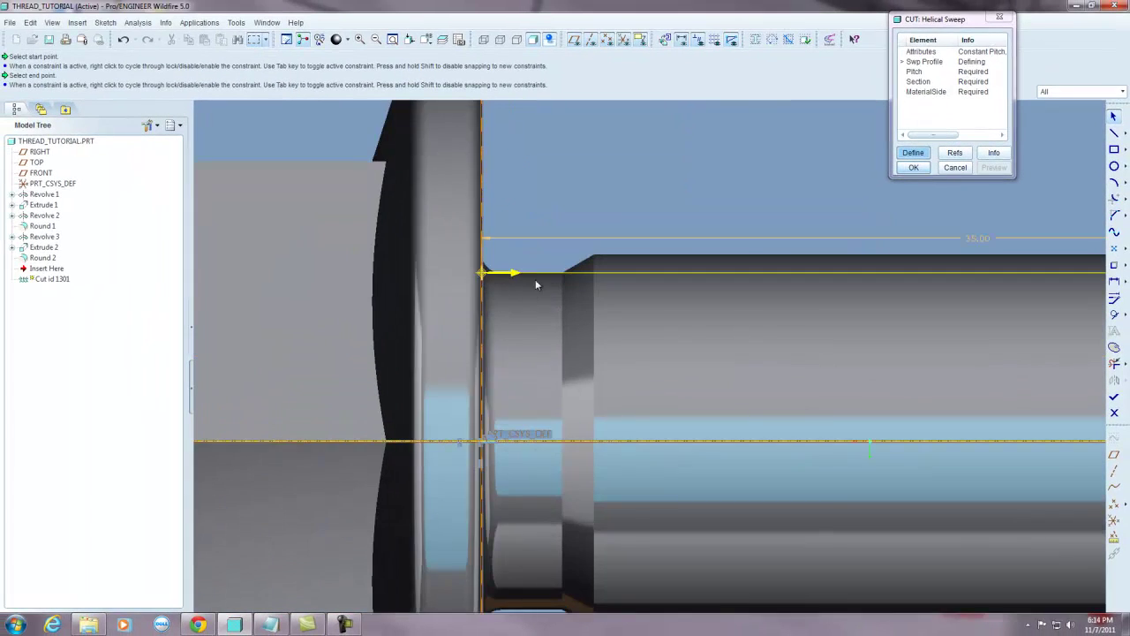
scroll(541, 281, up, 2)
scroll(505, 303, down, 3)
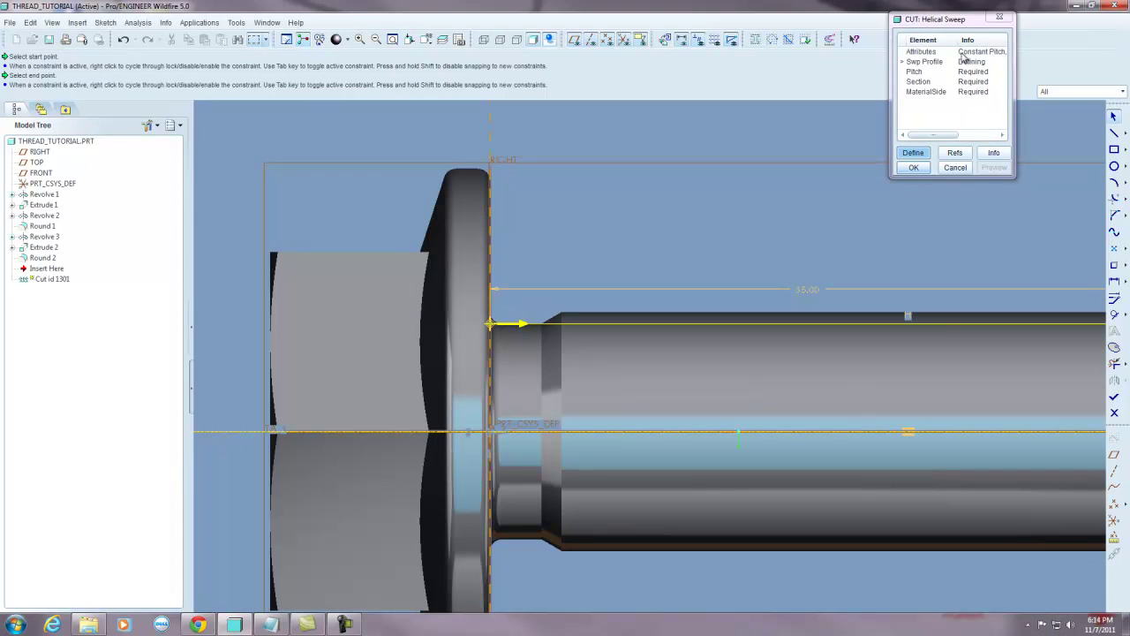
scroll(521, 299, down, 2)
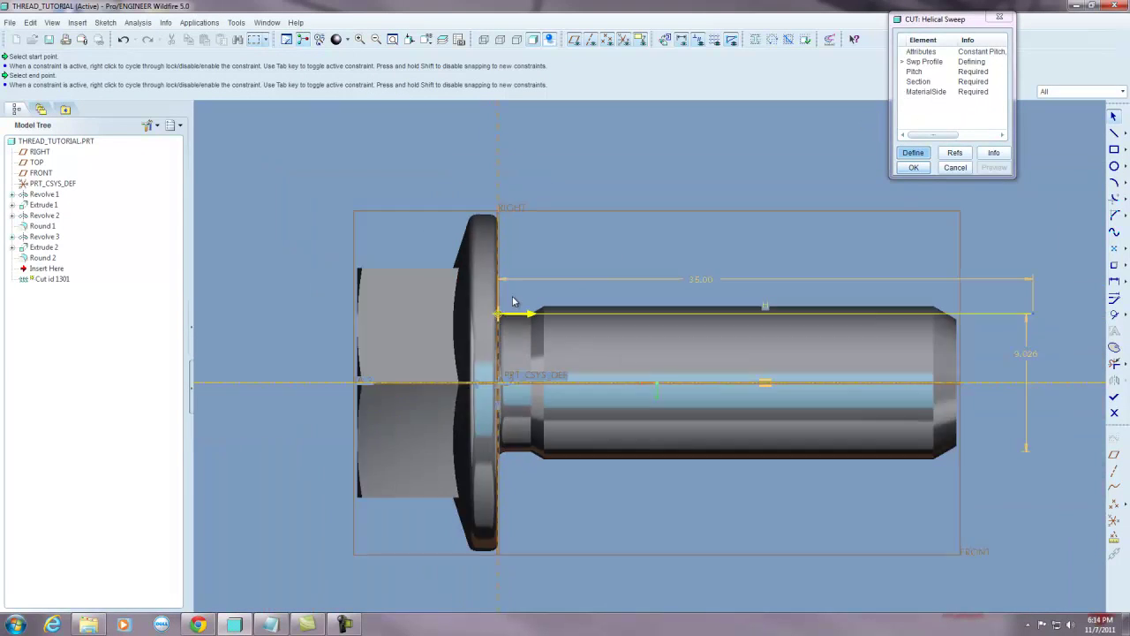
scroll(636, 301, up, 2)
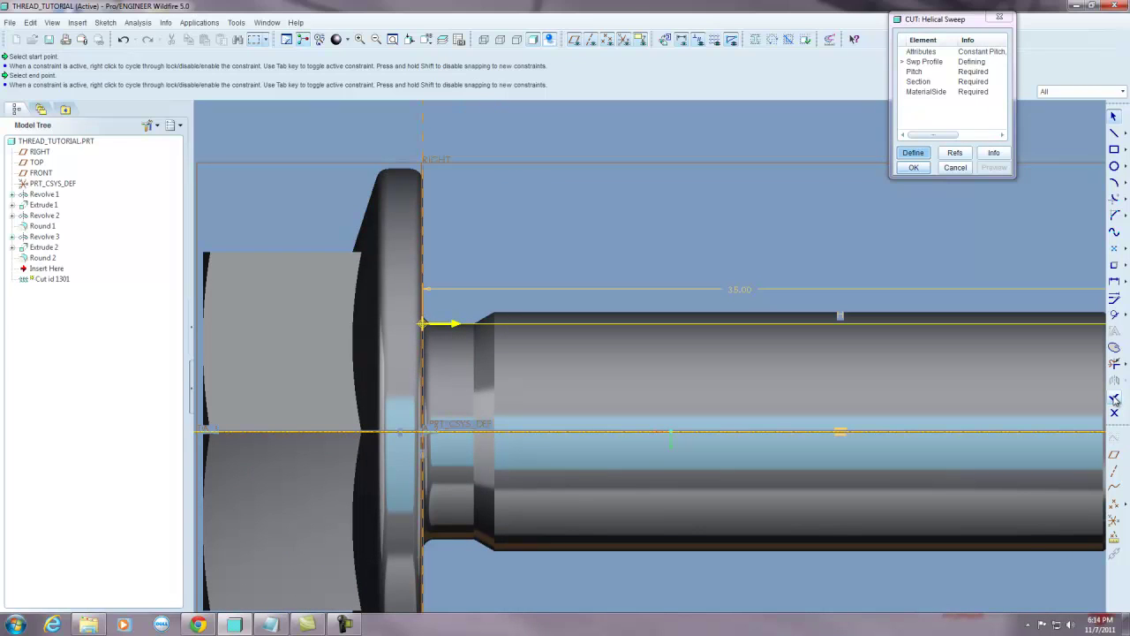
scroll(386, 435, down, 1)
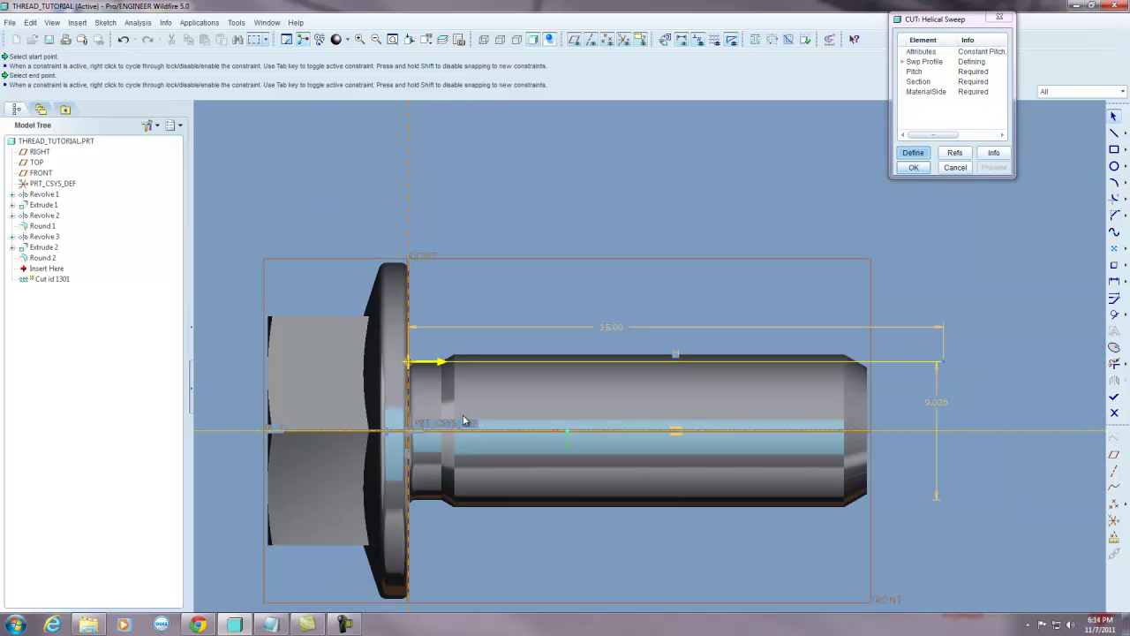
Step: Finish the profile sketch and set the thread pitch to 1.5 instead of 3.5
click(1115, 402)
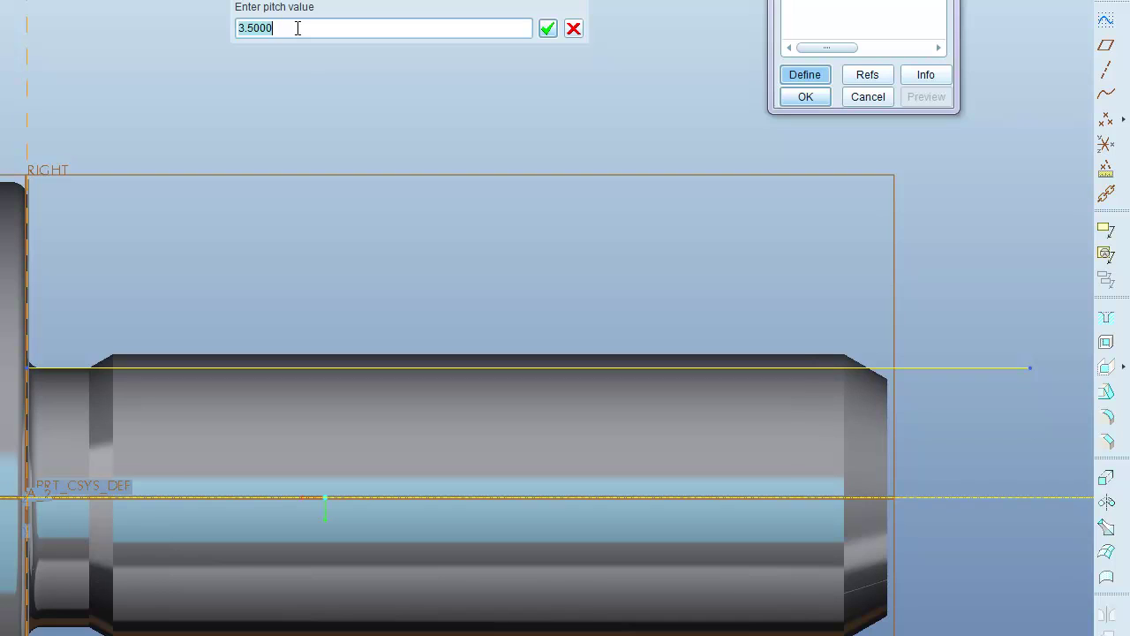
text(1.5)
click(549, 31)
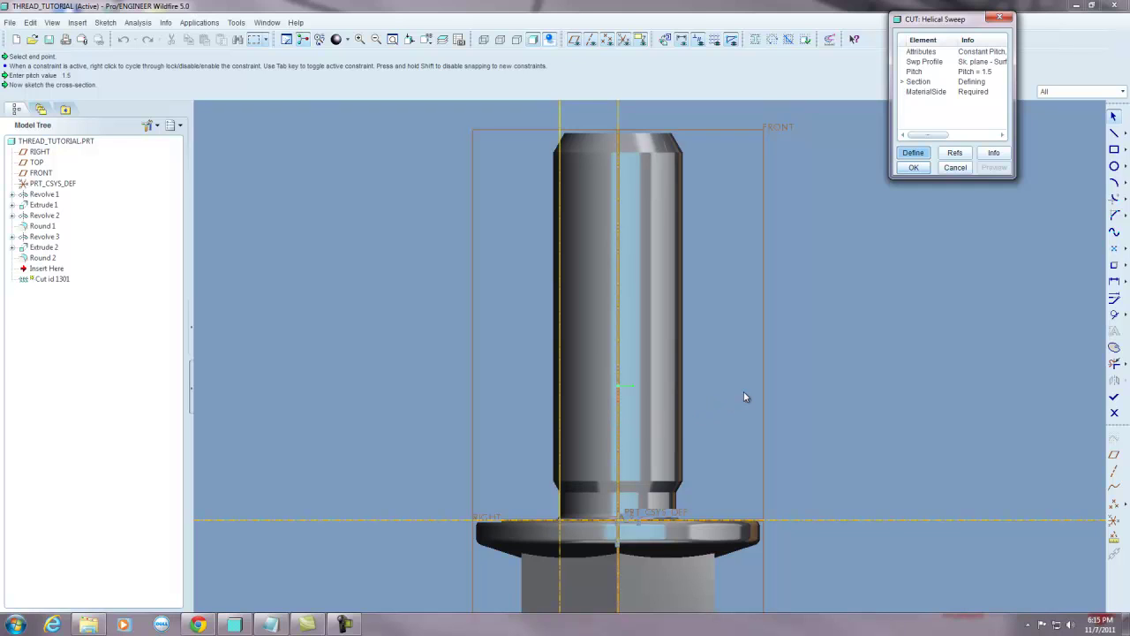
Step: Draw a closed triangle beside the shank with its tip touching the shank edge near the flange
click(1115, 132)
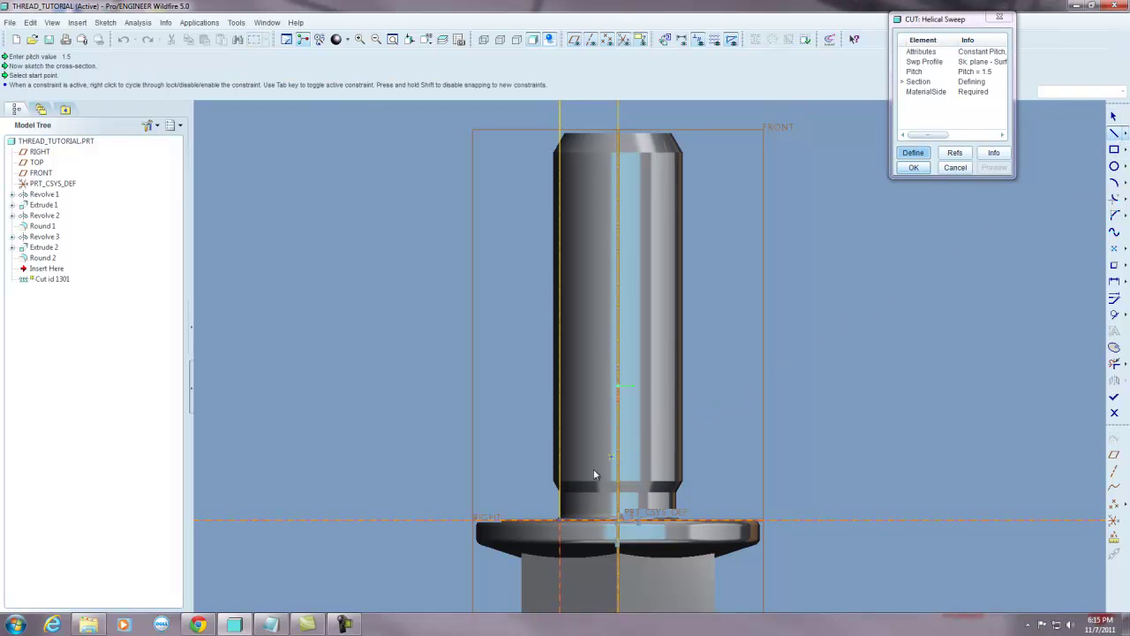
scroll(546, 517, up, 3)
click(478, 534)
click(578, 501)
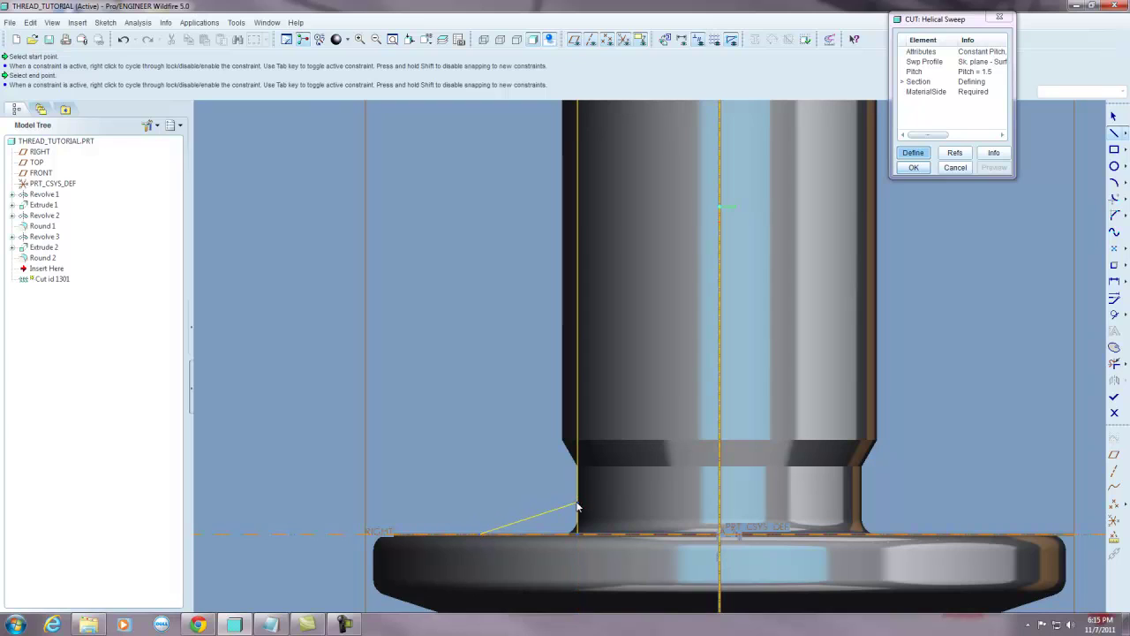
click(480, 430)
click(478, 534)
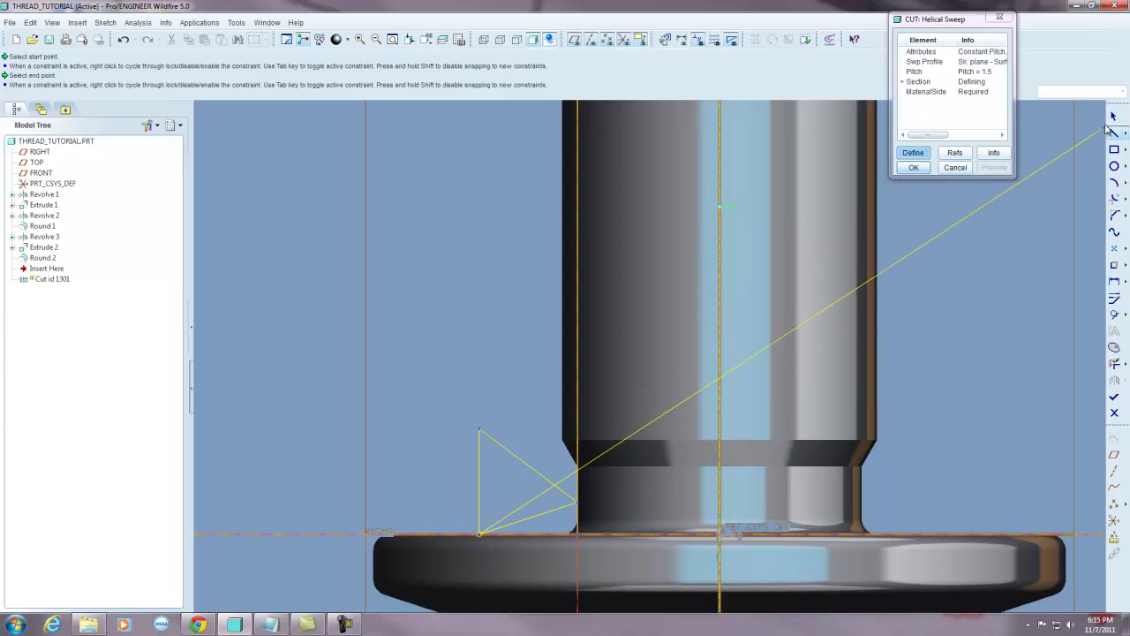
middle_click(1032, 260)
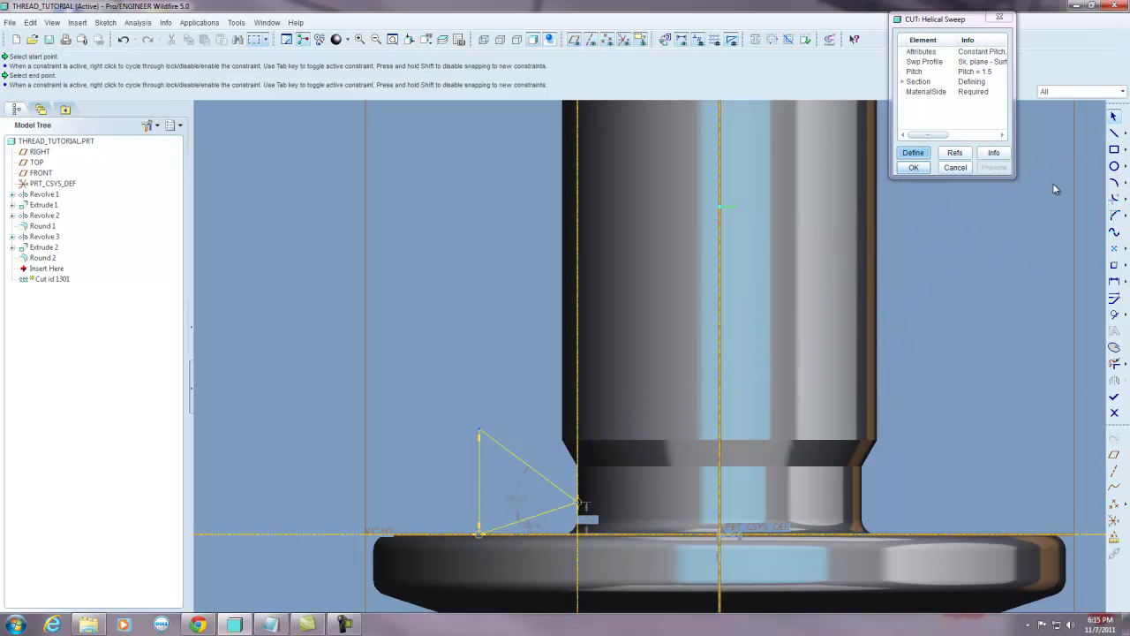
click(1115, 134)
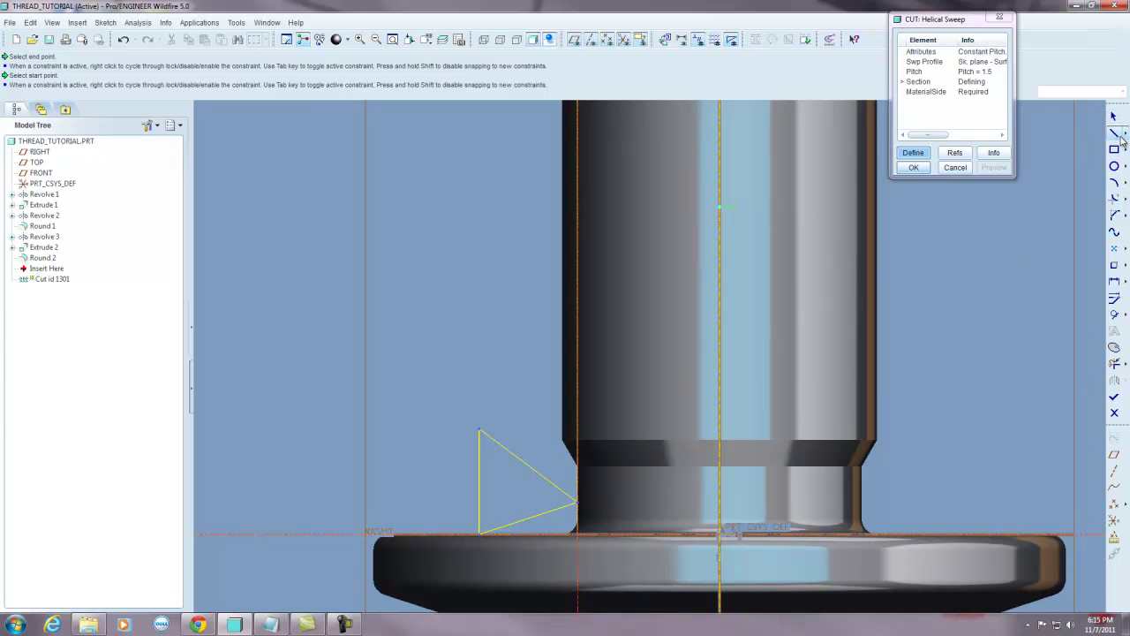
Step: Add a horizontal centerline through the triangle's tip
click(1126, 135)
click(1079, 132)
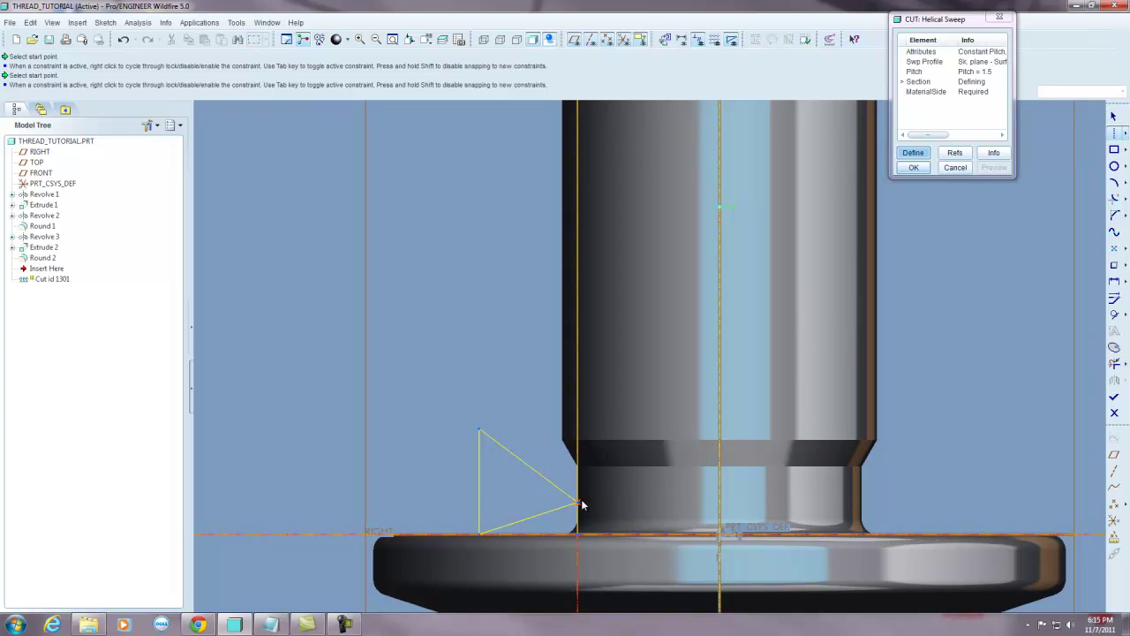
click(578, 504)
click(1114, 116)
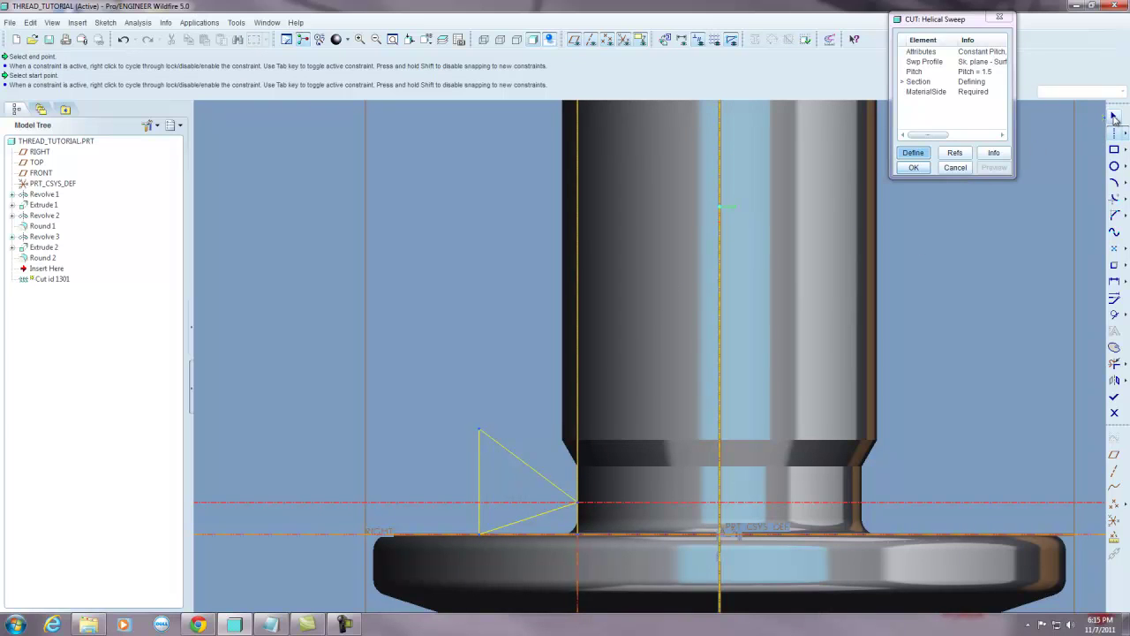
Step: Round the triangle's tip with a fillet and set its dimension to 2
click(1115, 214)
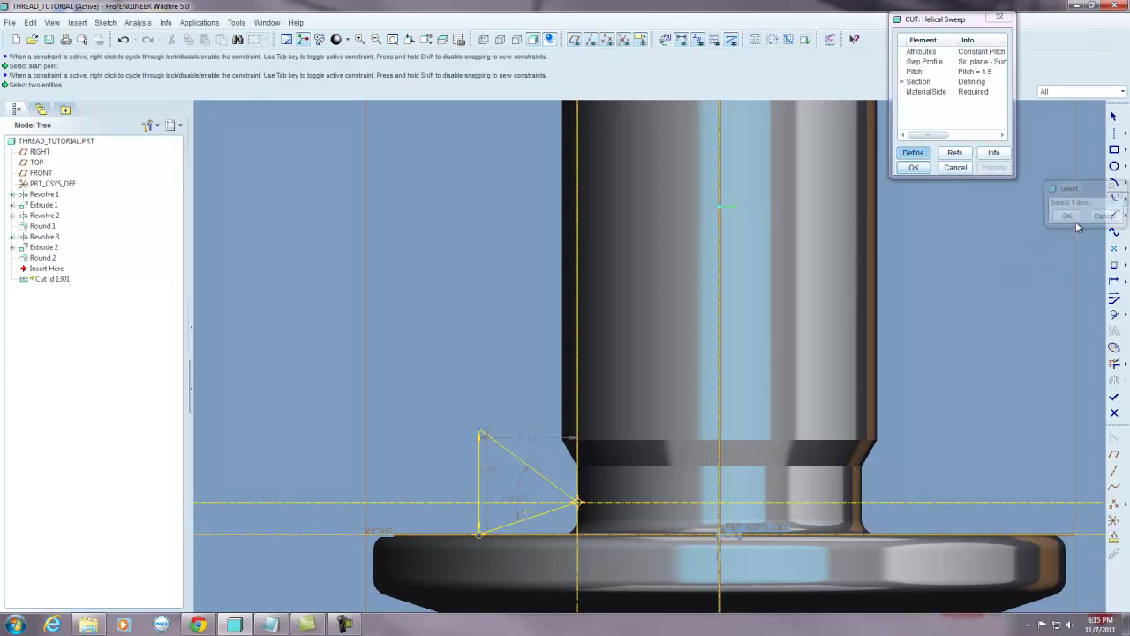
click(547, 481)
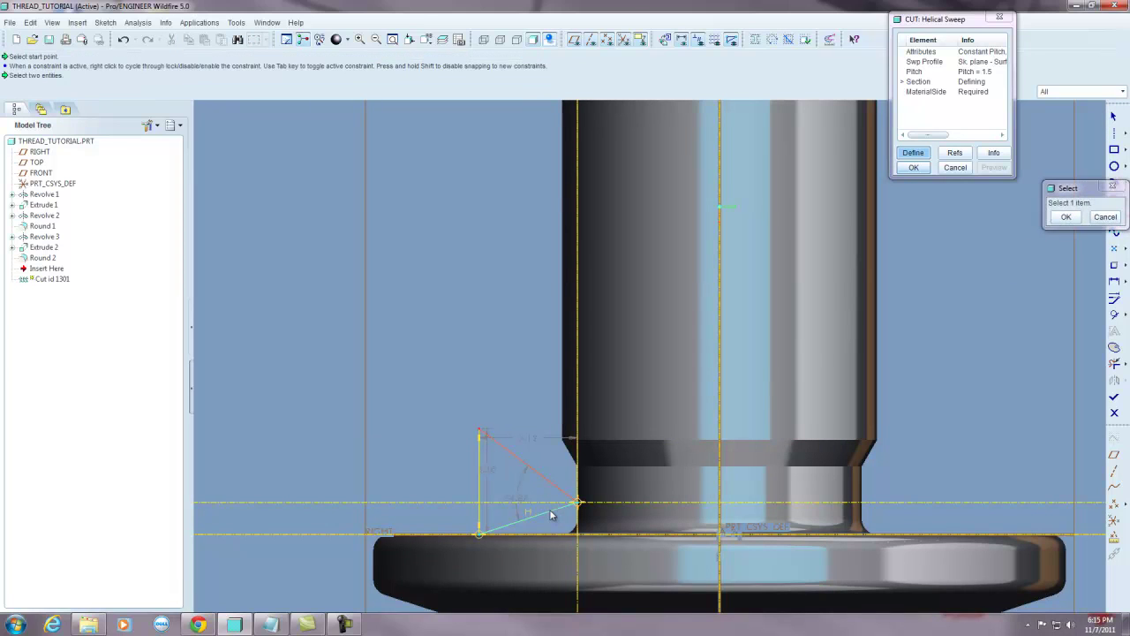
click(551, 514)
click(1066, 217)
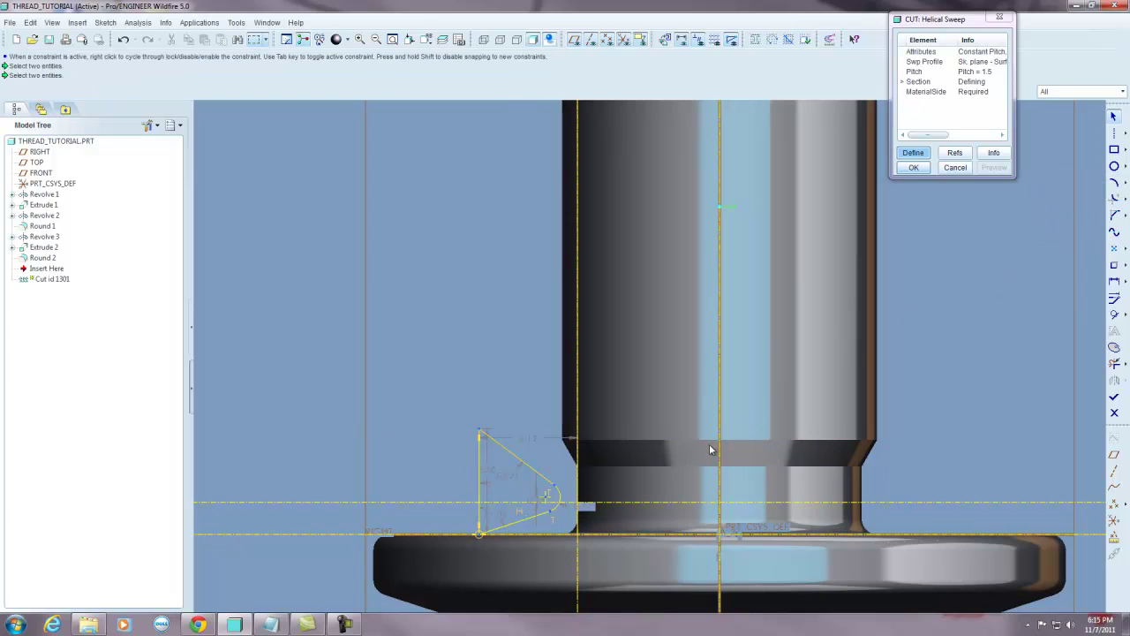
double_click(582, 511)
text(2)
key(Return)
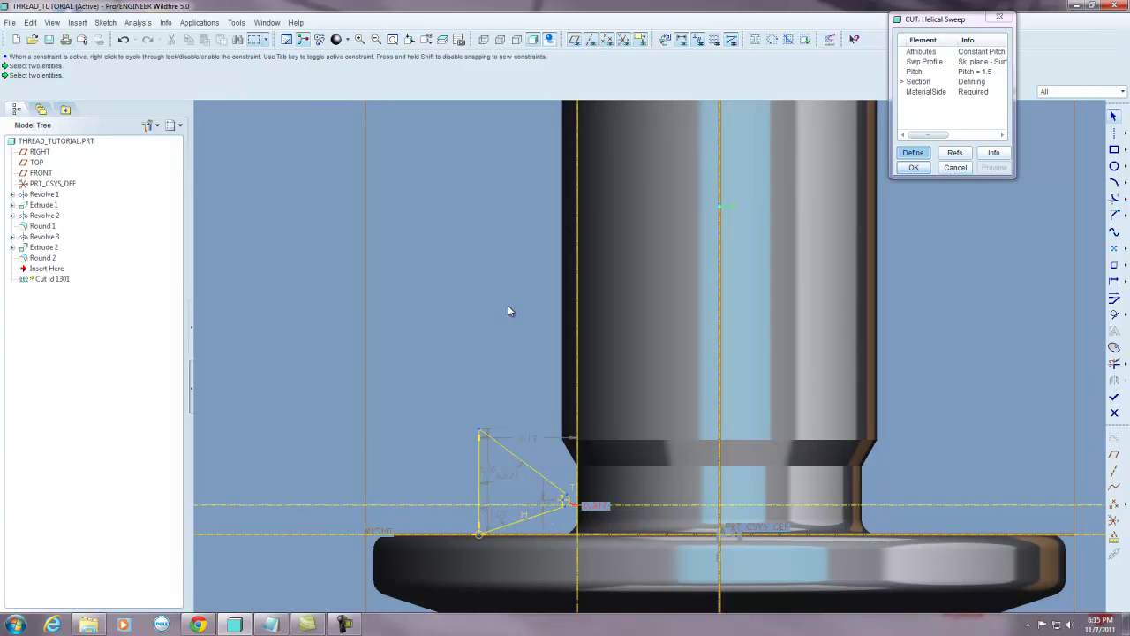
scroll(574, 536, down, 2)
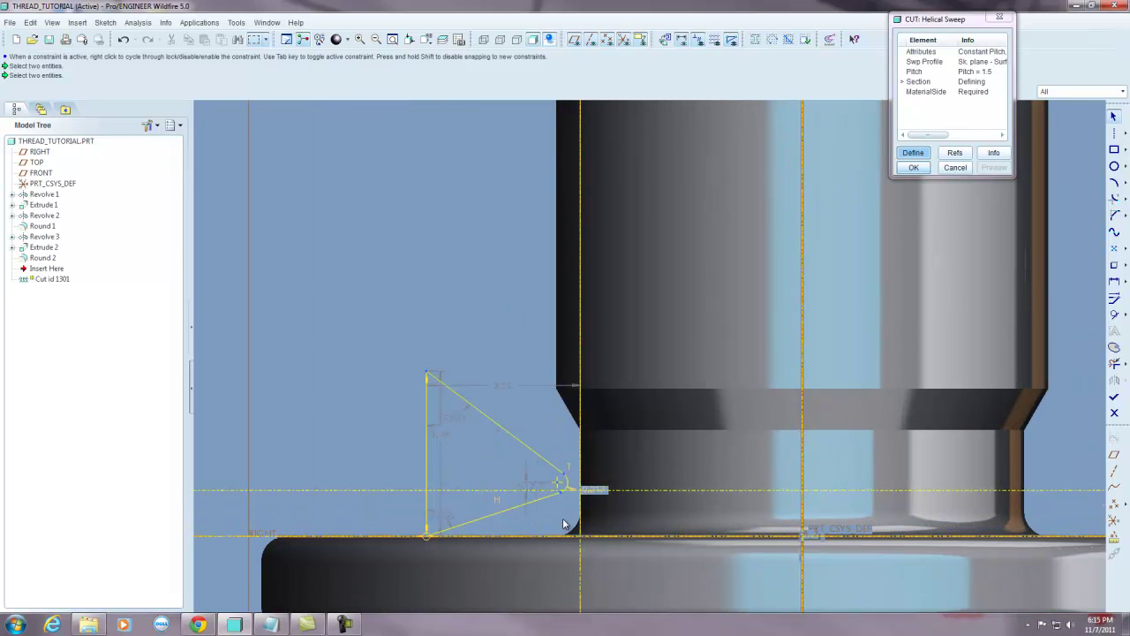
Step: Dimension the triangle's sides: 30° to the centerline and 60° between the slanted sides
click(1114, 281)
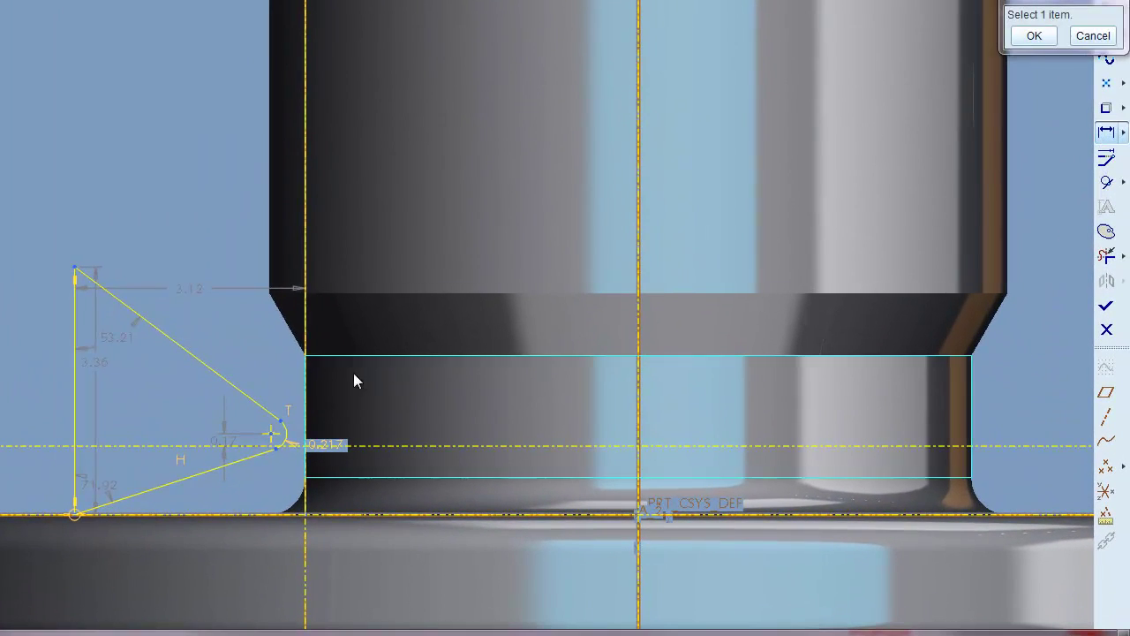
click(157, 330)
middle_click(139, 404)
text(30)
key(Return)
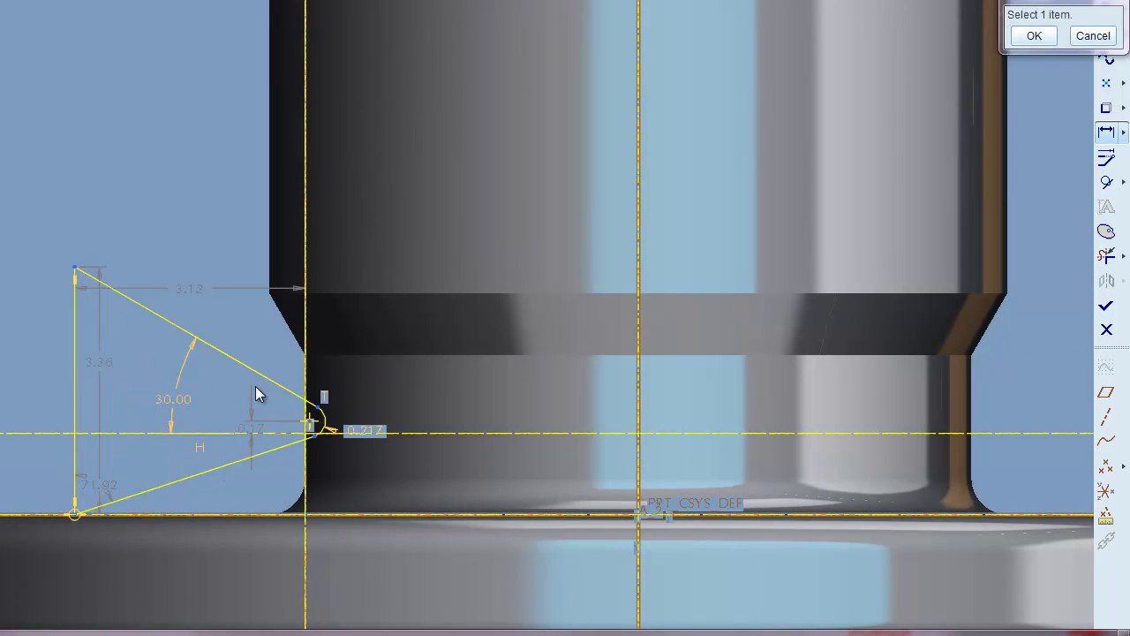
click(155, 317)
click(147, 489)
middle_click(154, 463)
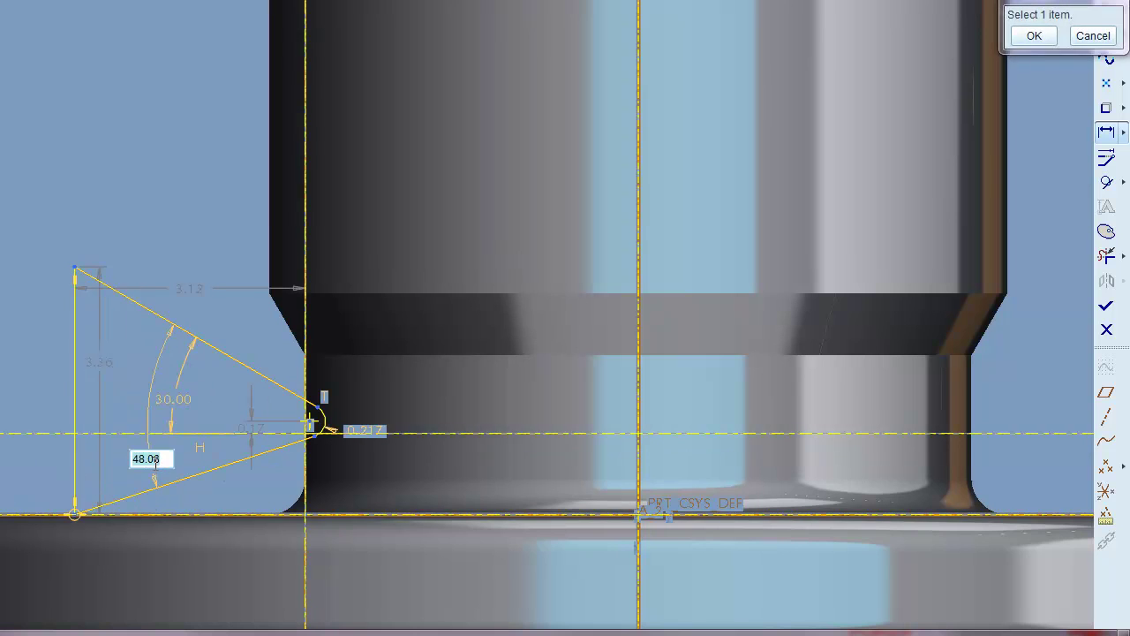
text(60)
key(Return)
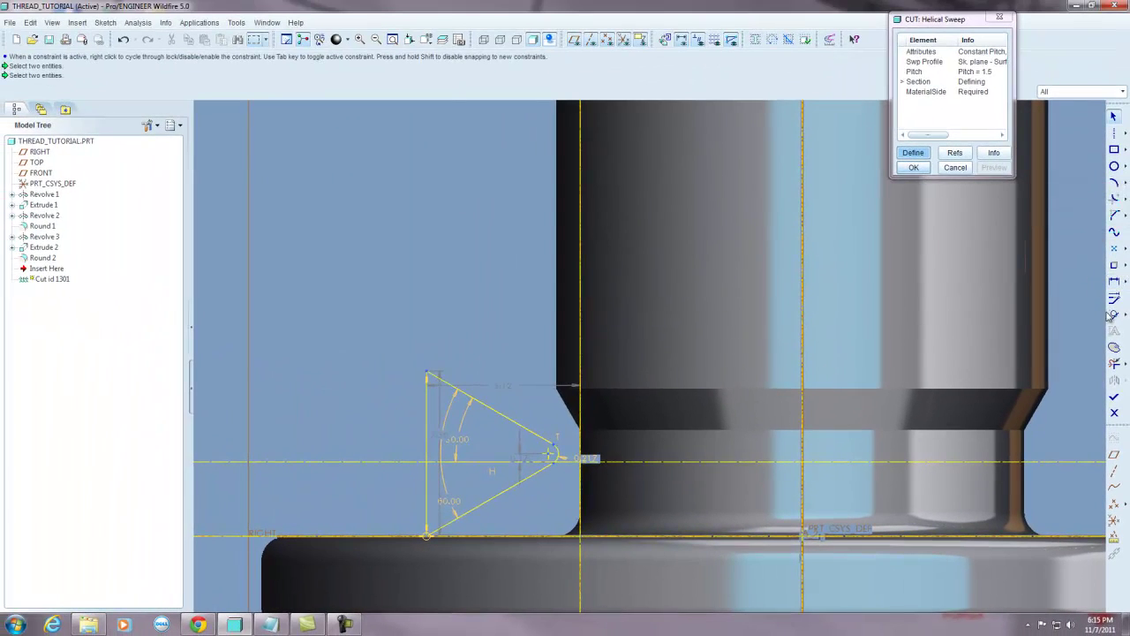
Step: Make the triangle's top side tangent to the rounded tip arc
click(1114, 313)
click(562, 457)
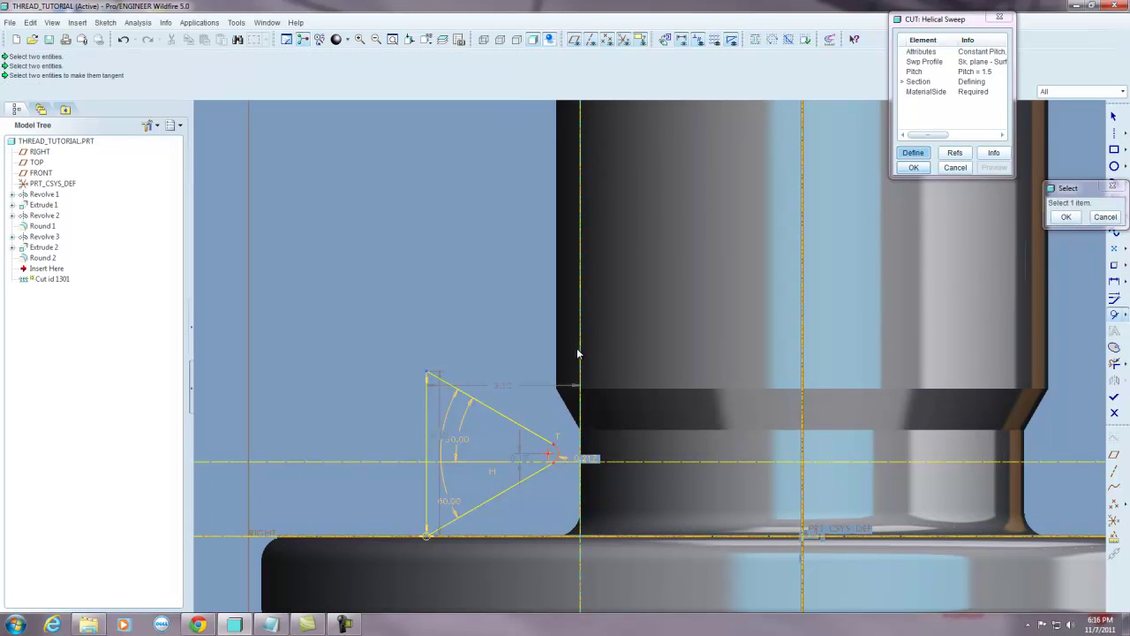
click(583, 424)
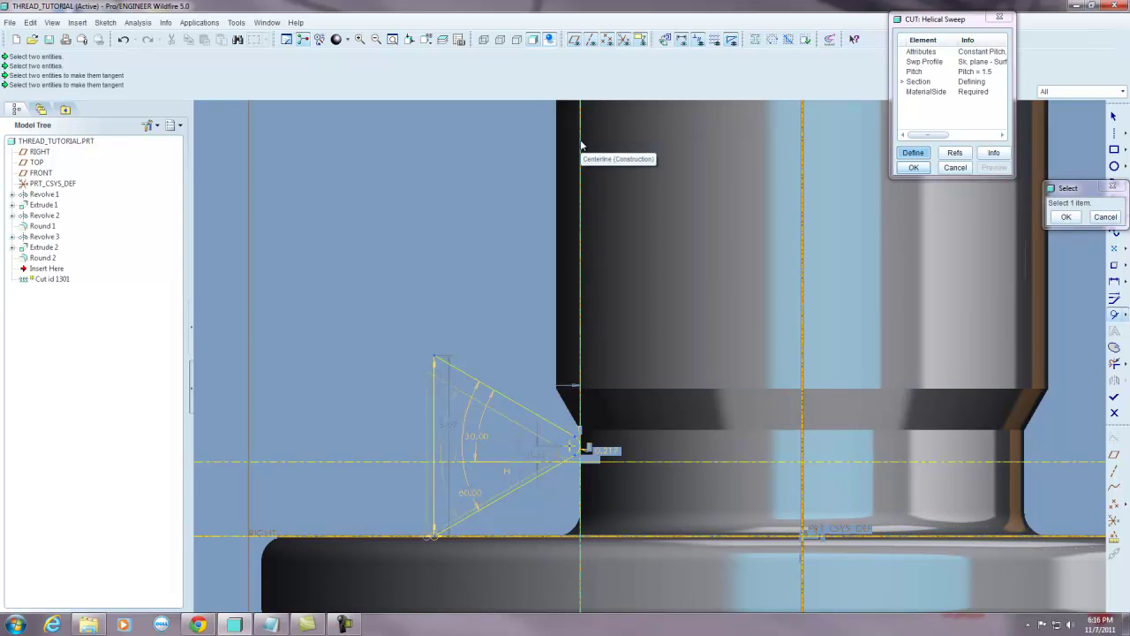
click(1066, 216)
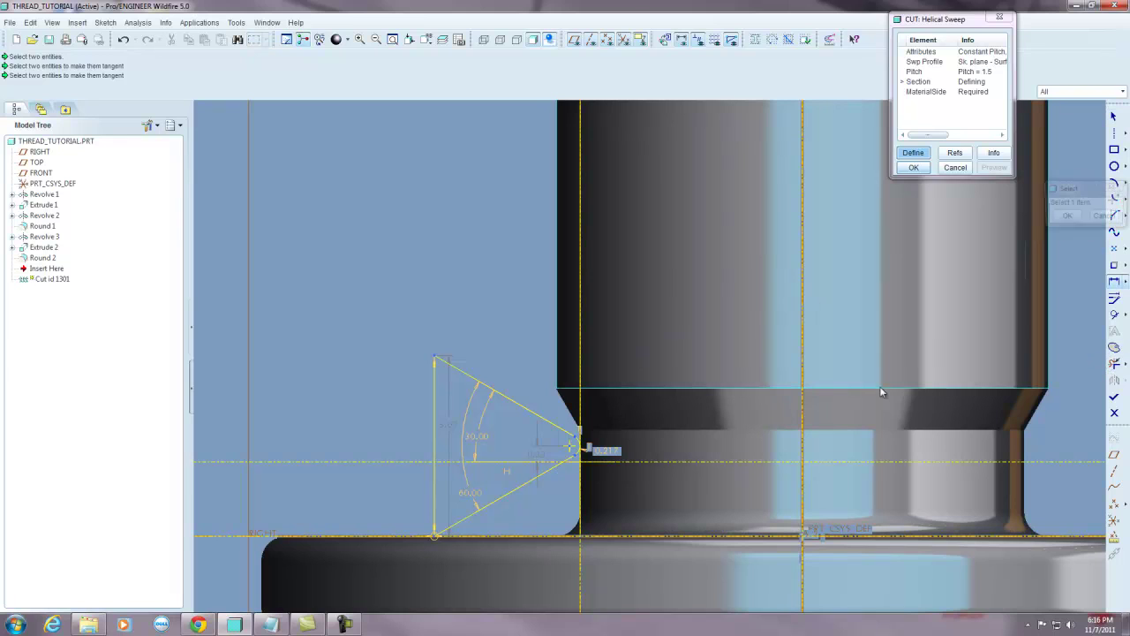
Step: Dimension the thread profile at 8 from the shaft centerline
click(803, 458)
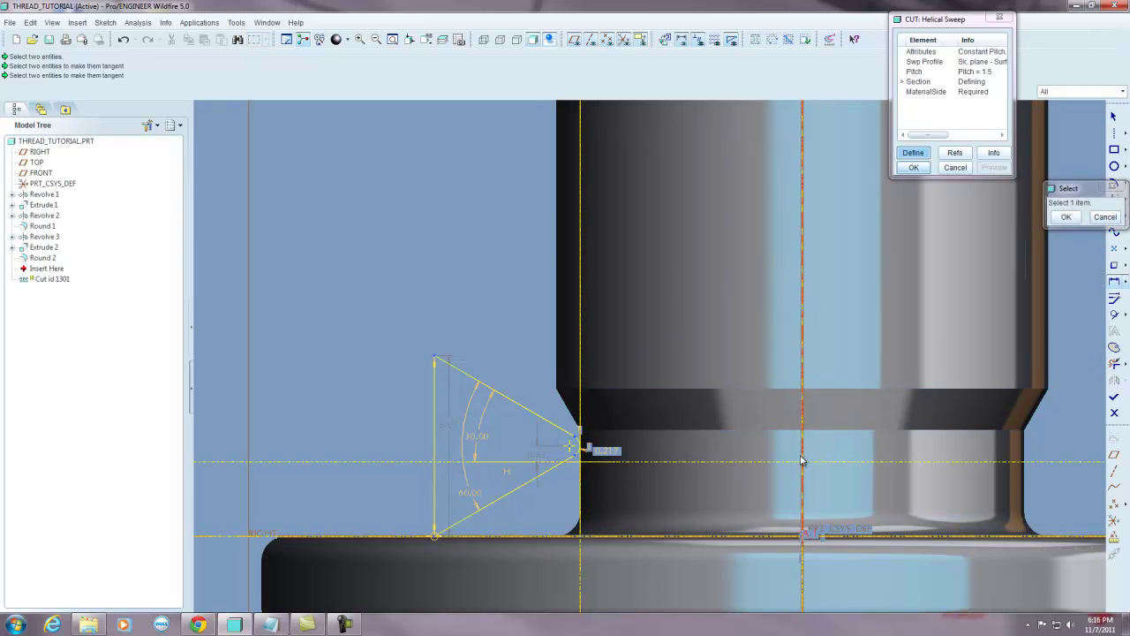
click(433, 420)
middle_click(543, 300)
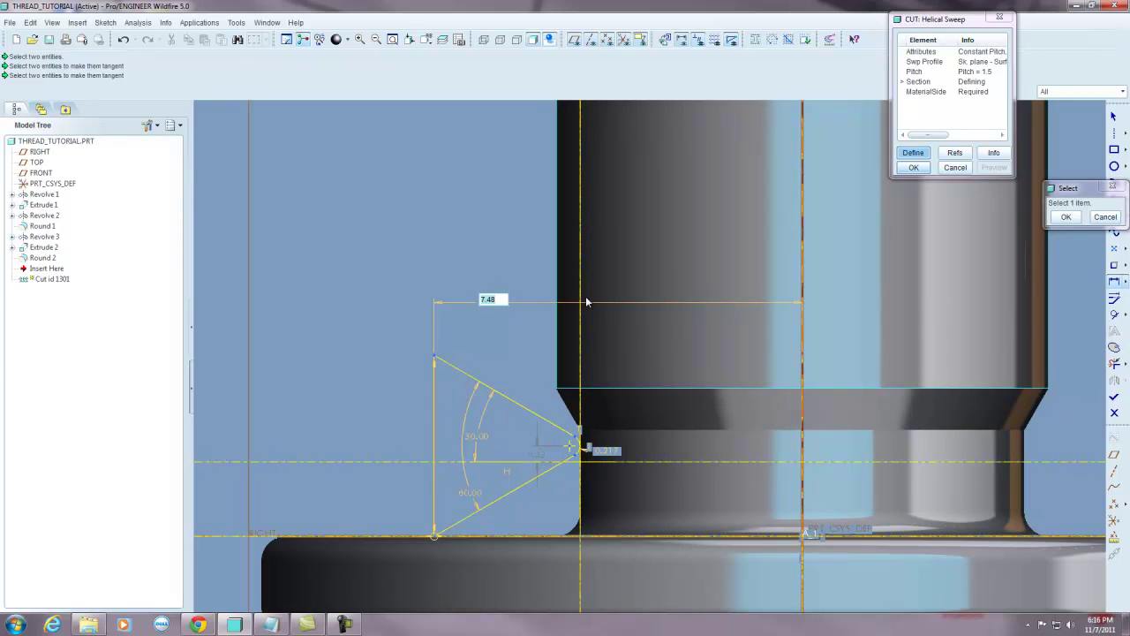
text(8)
key(Return)
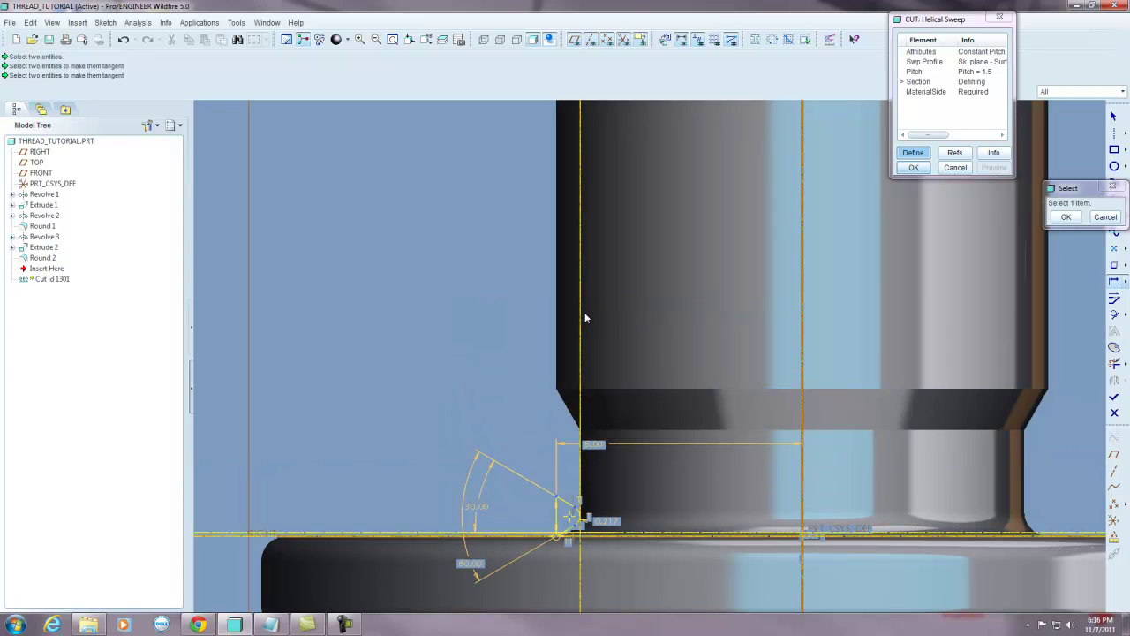
click(1066, 217)
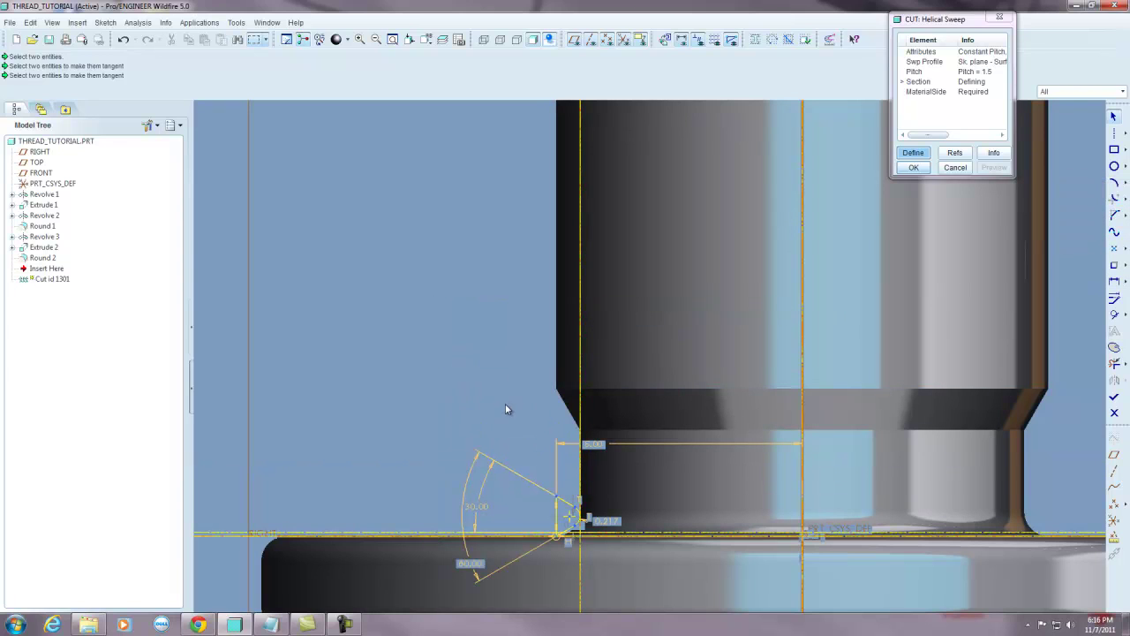
scroll(534, 384, down, 1)
scroll(538, 450, up, 1)
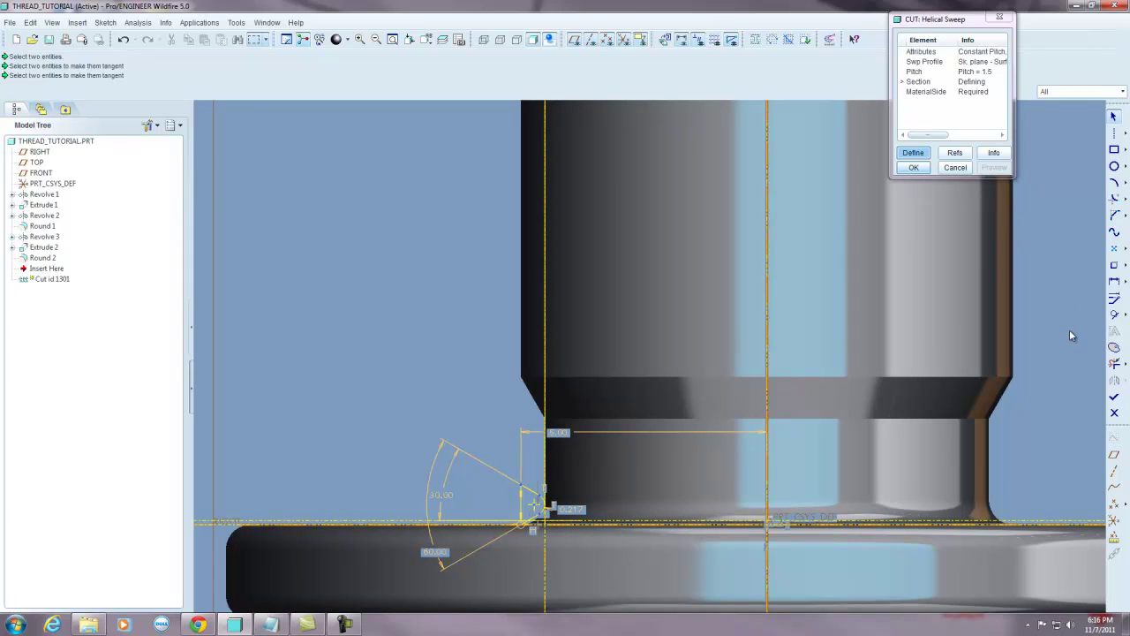
Step: Complete the thread section sketch and accept the material removal direction
click(1115, 396)
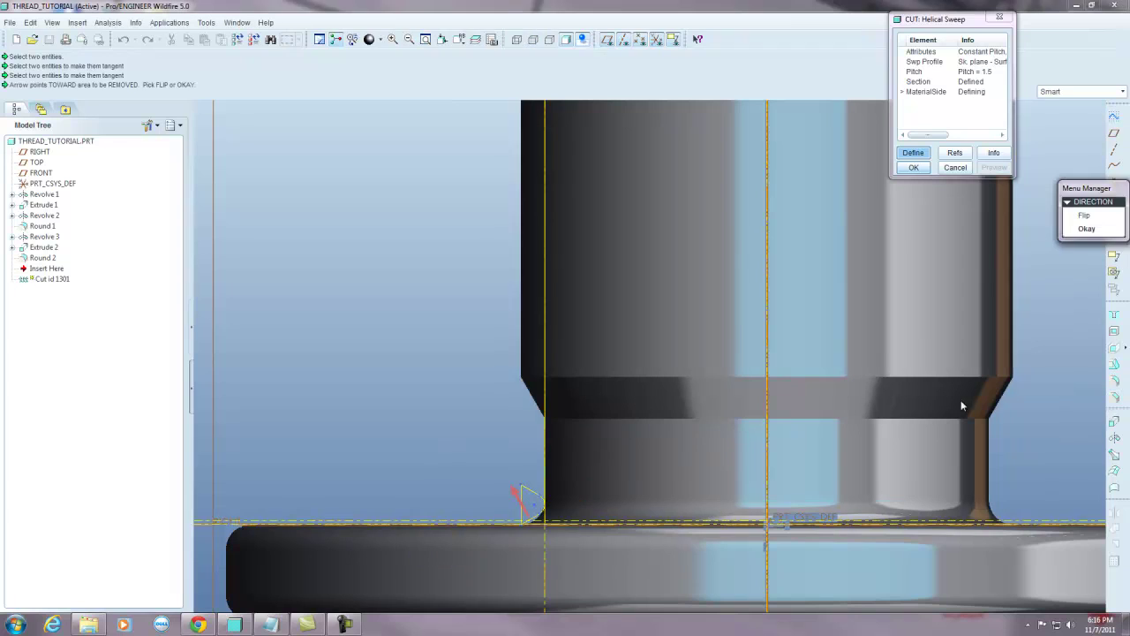
click(1087, 230)
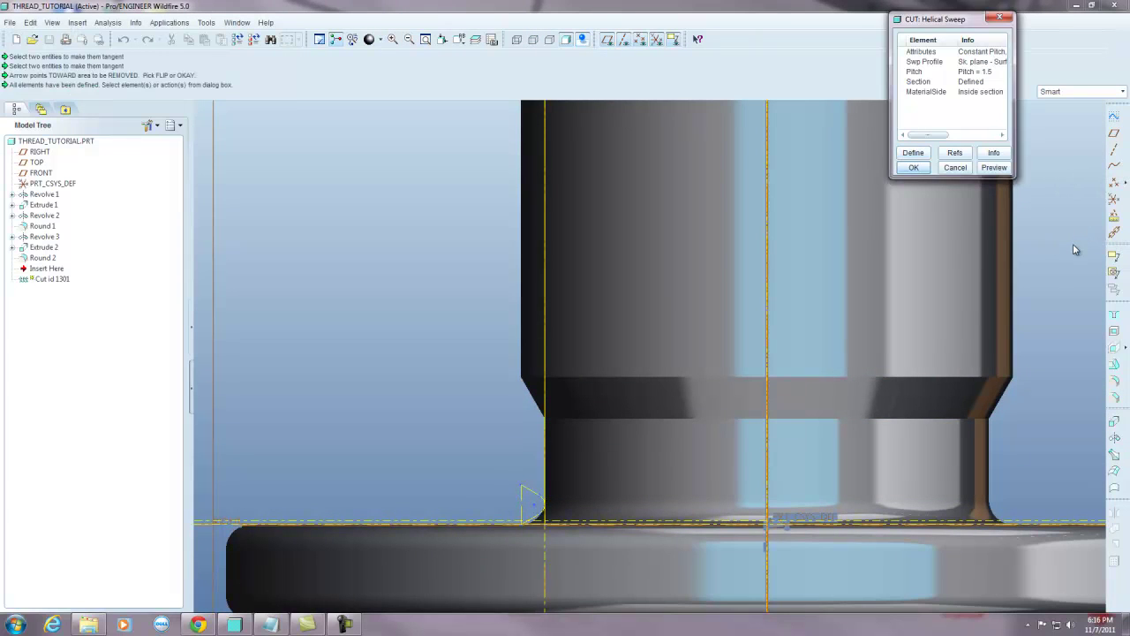
click(994, 168)
Step: Create the helical sweep thread cut along the bolt shank
click(917, 167)
scroll(713, 307, down, 5)
mouse_move(600, 421)
middle_down()
mouse_move(714, 458)
mouse_move(714, 399)
mouse_move(668, 399)
mouse_move(683, 472)
mouse_move(607, 433)
middle_up()
click(569, 452)
Step: Orbit and zoom around the threaded shaft to inspect the threads from several angles
scroll(529, 218, up, 10)
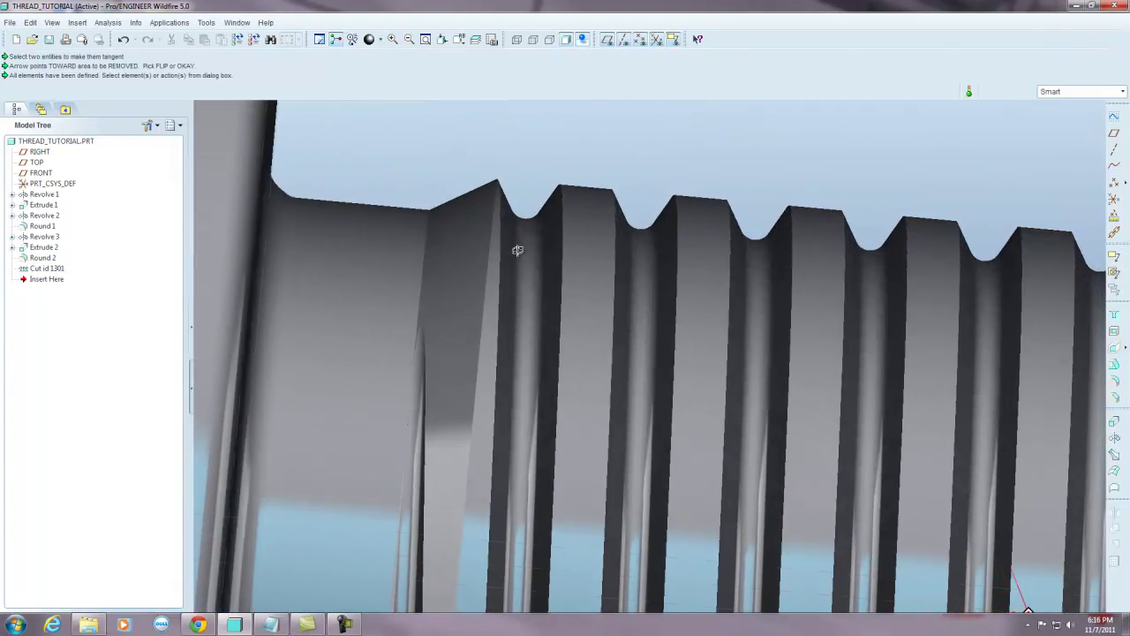
scroll(518, 250, down, 5)
middle_drag(462, 273, 462, 252)
scroll(460, 243, up, 3)
scroll(452, 231, down, 6)
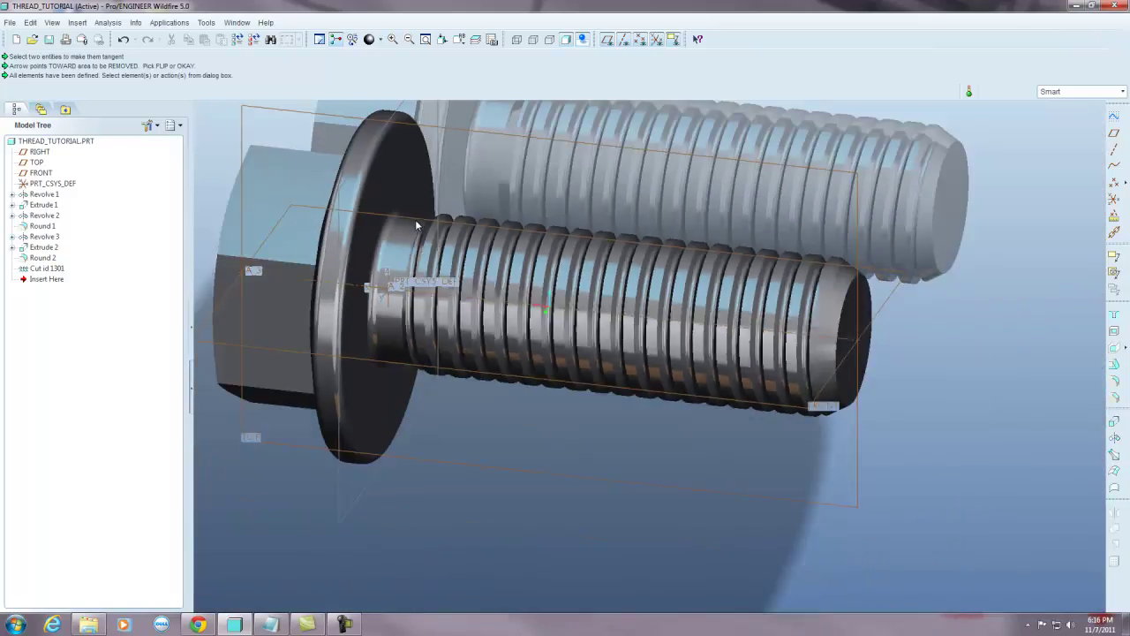
scroll(418, 293, up, 5)
middle_drag(418, 293, 386, 274)
scroll(650, 296, down, 4)
scroll(650, 296, up, 7)
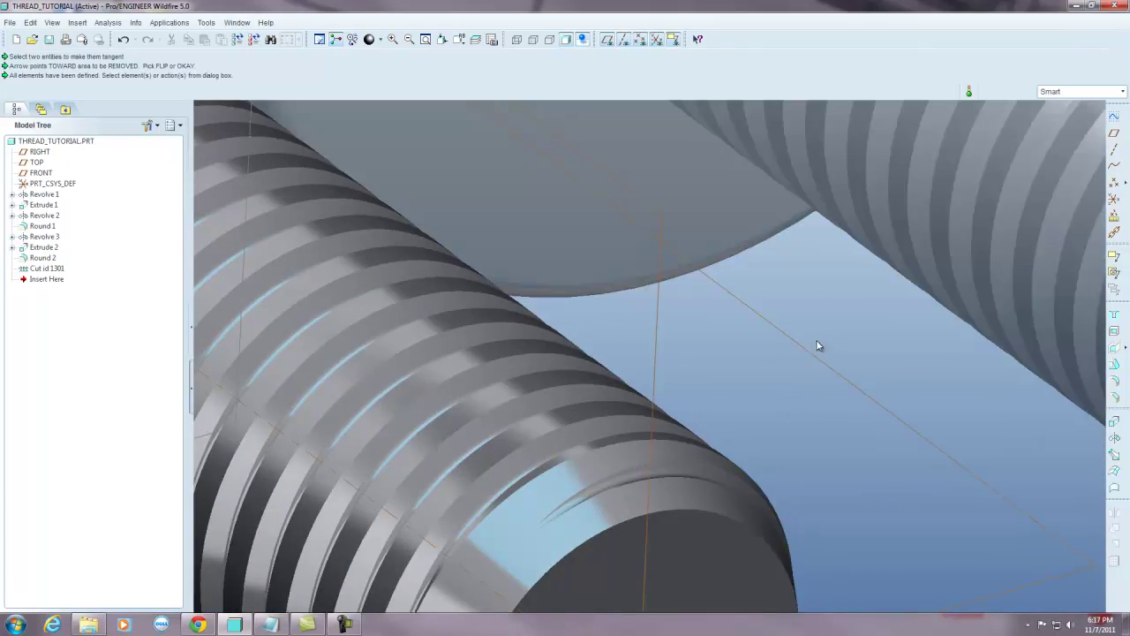
scroll(725, 397, down, 3)
mouse_move(715, 412)
middle_down()
mouse_move(702, 418)
mouse_move(755, 382)
mouse_move(627, 331)
middle_up()
scroll(753, 380, down, 4)
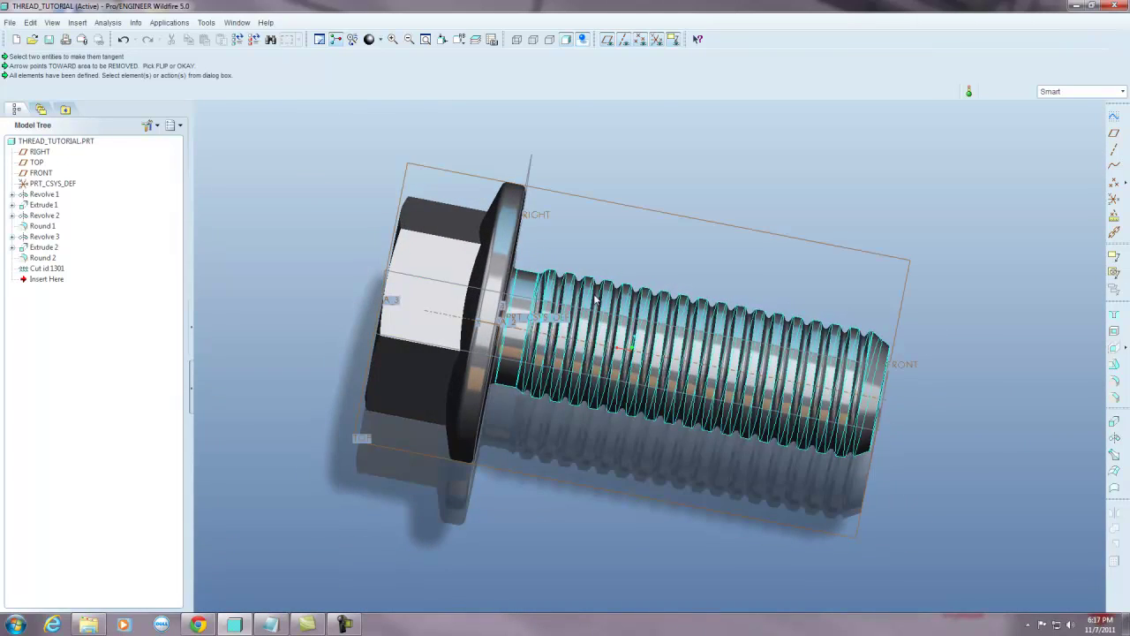
scroll(550, 274, up, 5)
scroll(543, 270, up, 2)
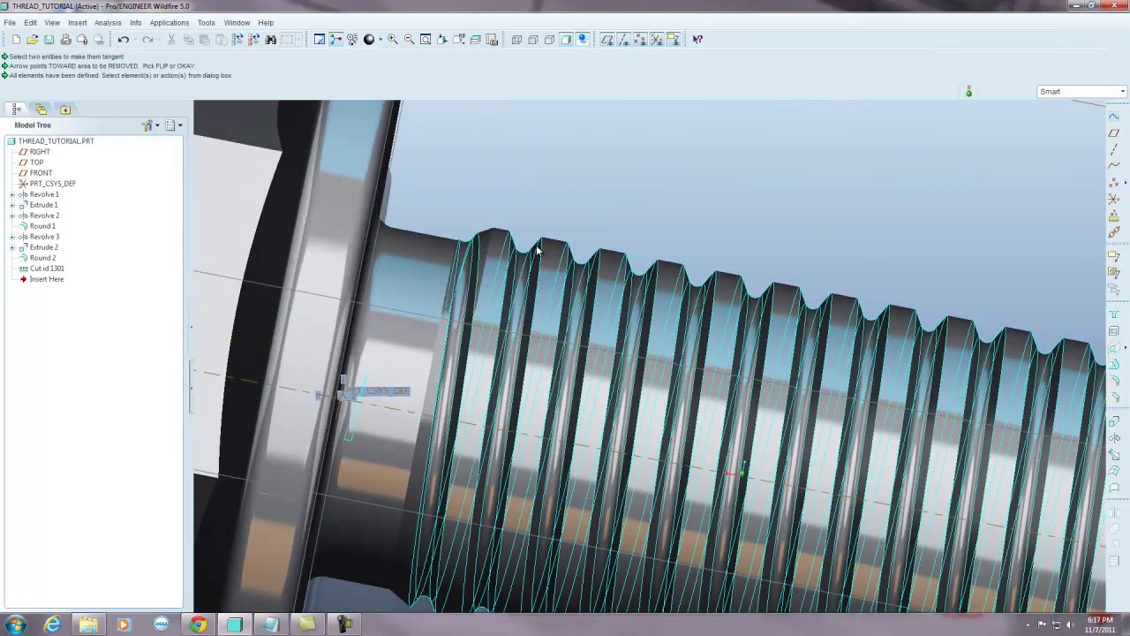
scroll(537, 252, down, 6)
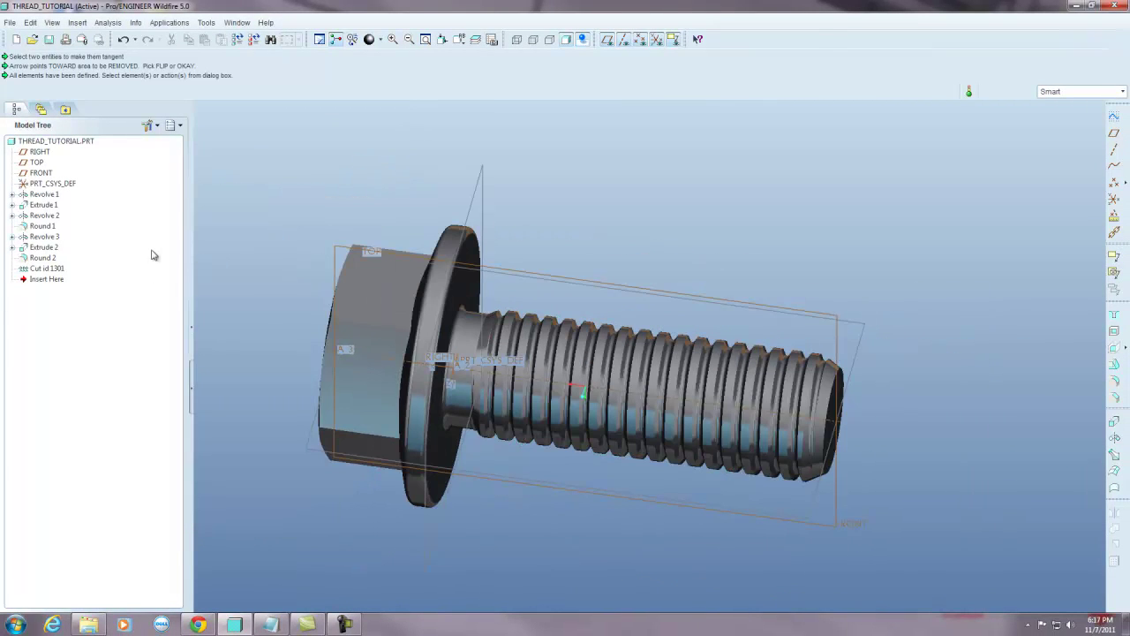
Step: Edit the definition of thread cut Cut id 1301, changing its pitch from 1.5 to 1.0
click(49, 268)
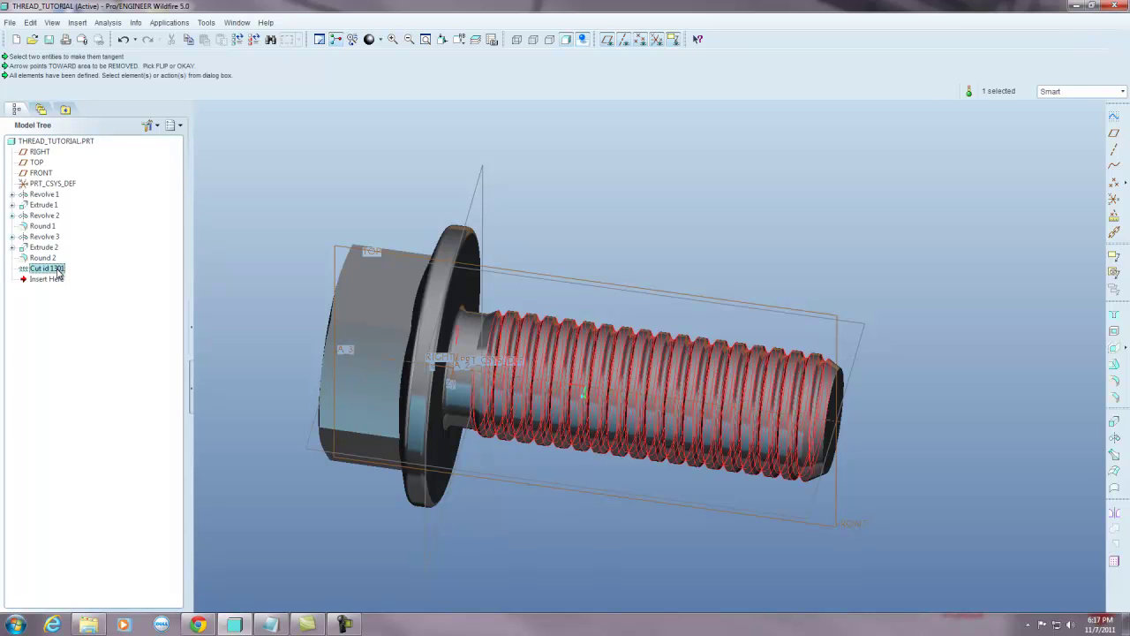
right_click(58, 273)
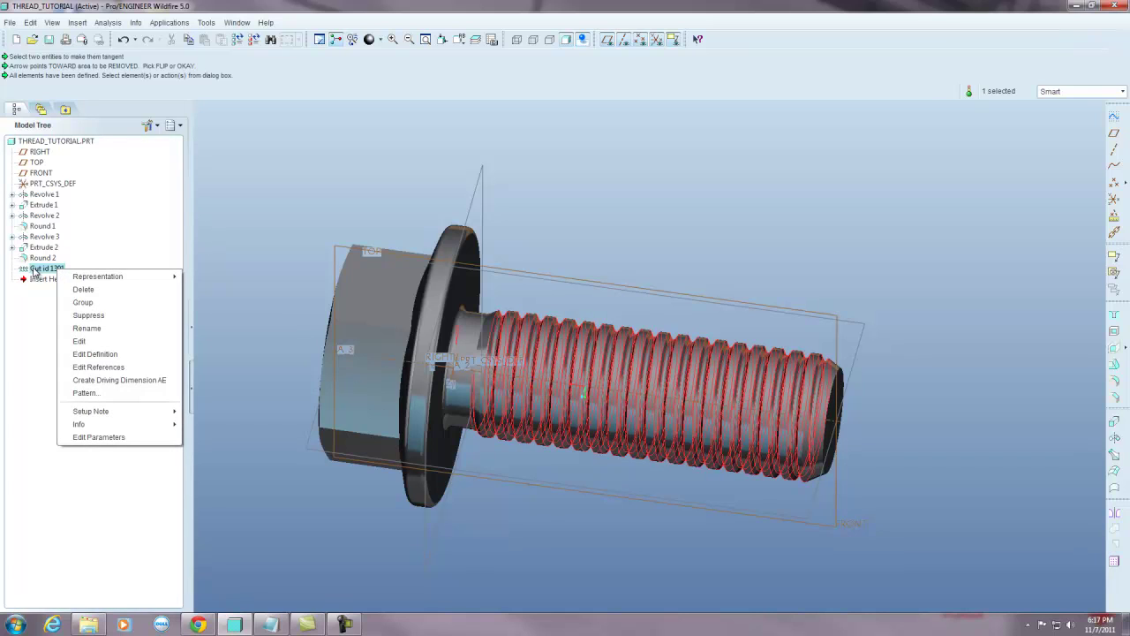
key(Escape)
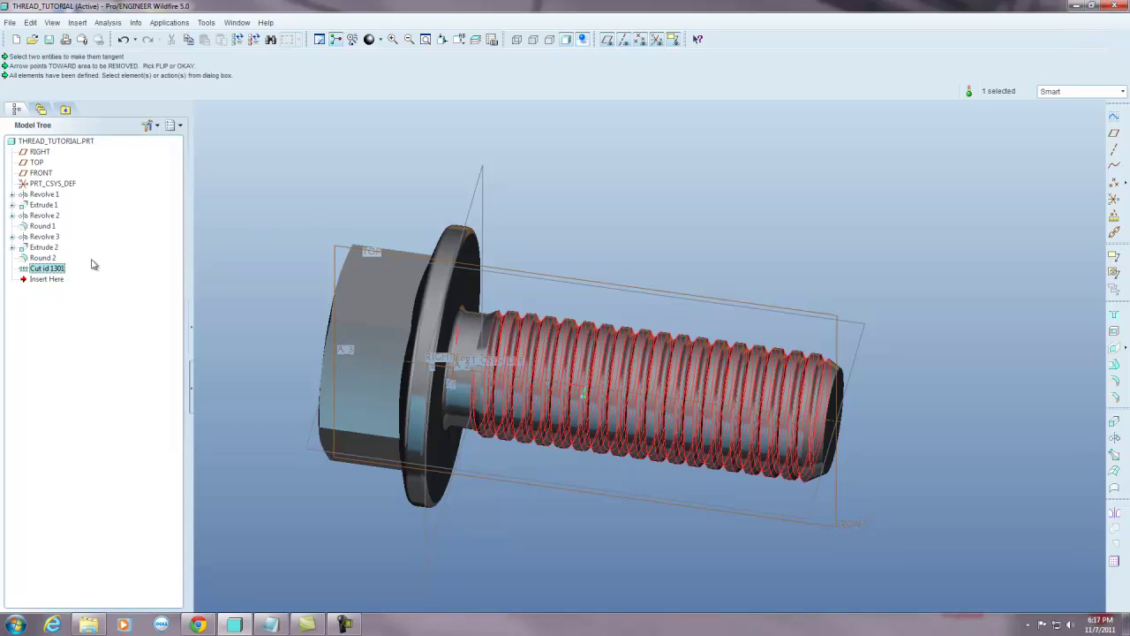
right_click(43, 274)
click(88, 358)
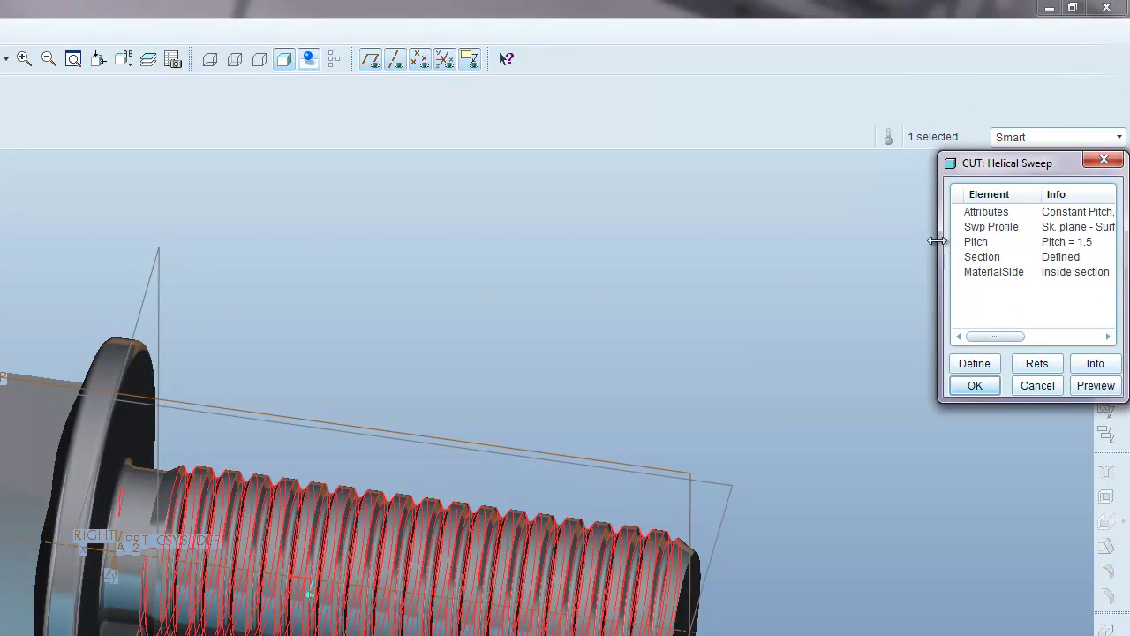
drag(1001, 160, 936, 160)
drag(839, 242, 739, 244)
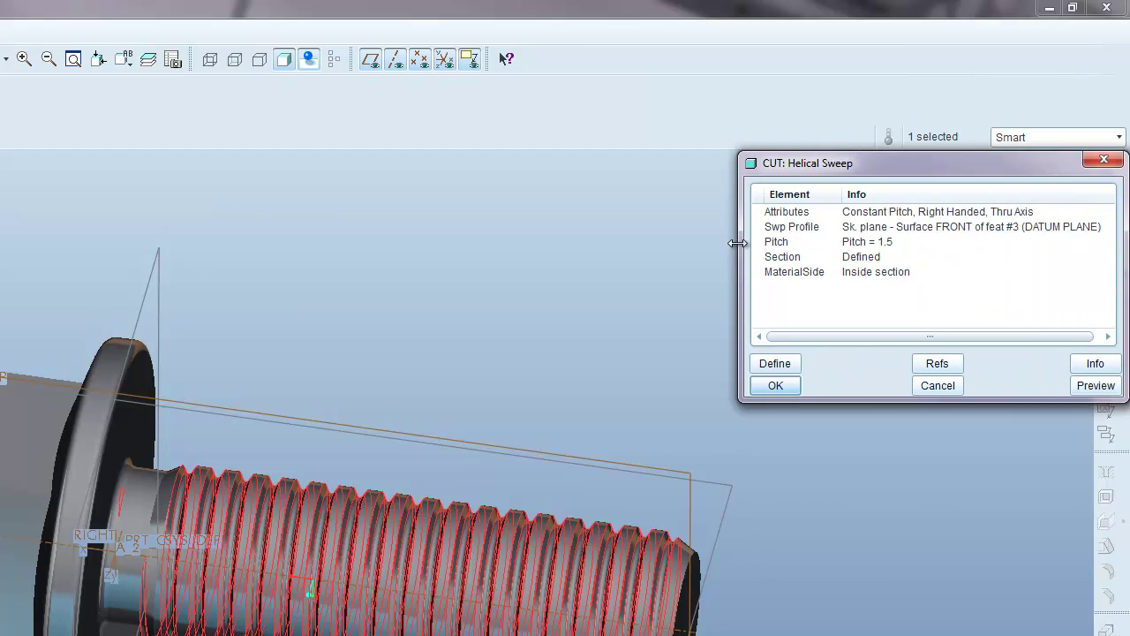
click(783, 244)
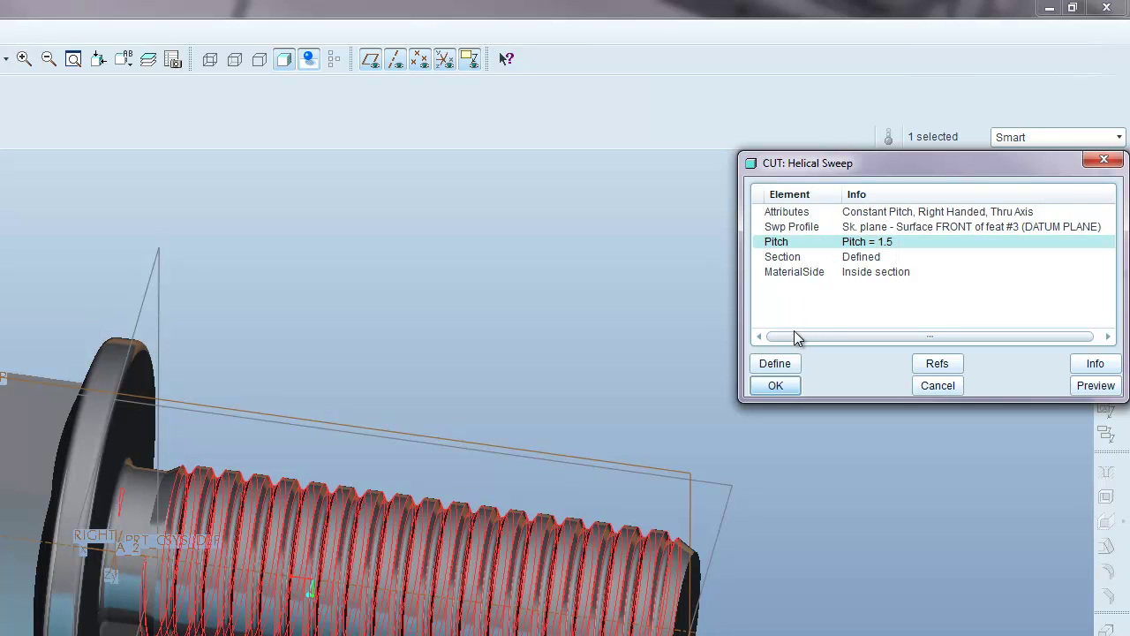
click(776, 364)
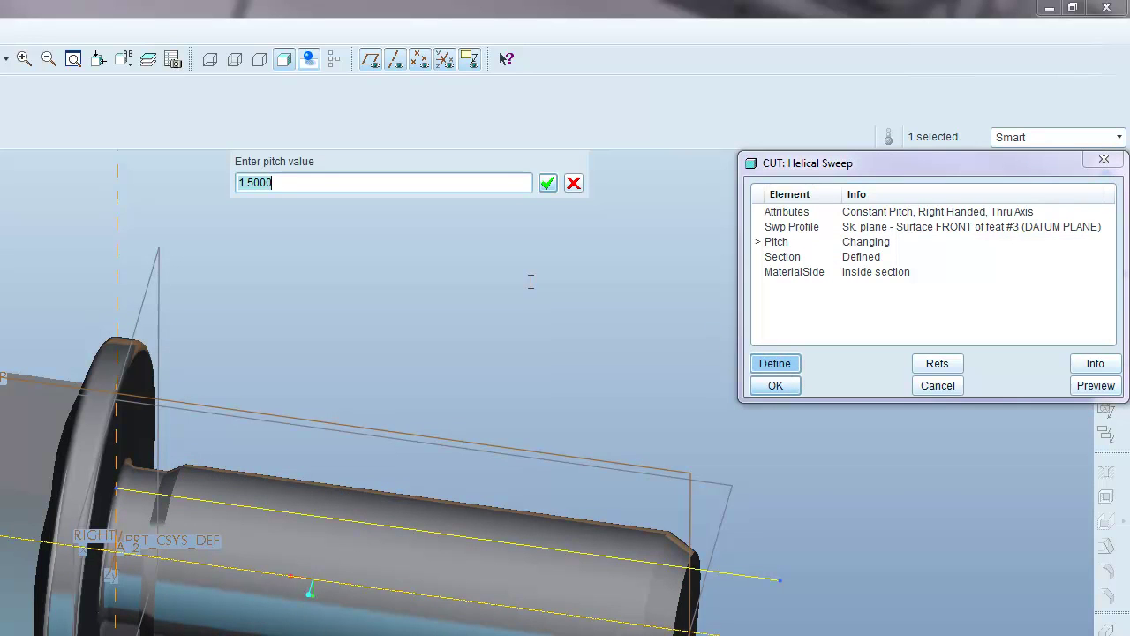
text(1.0)
key(Return)
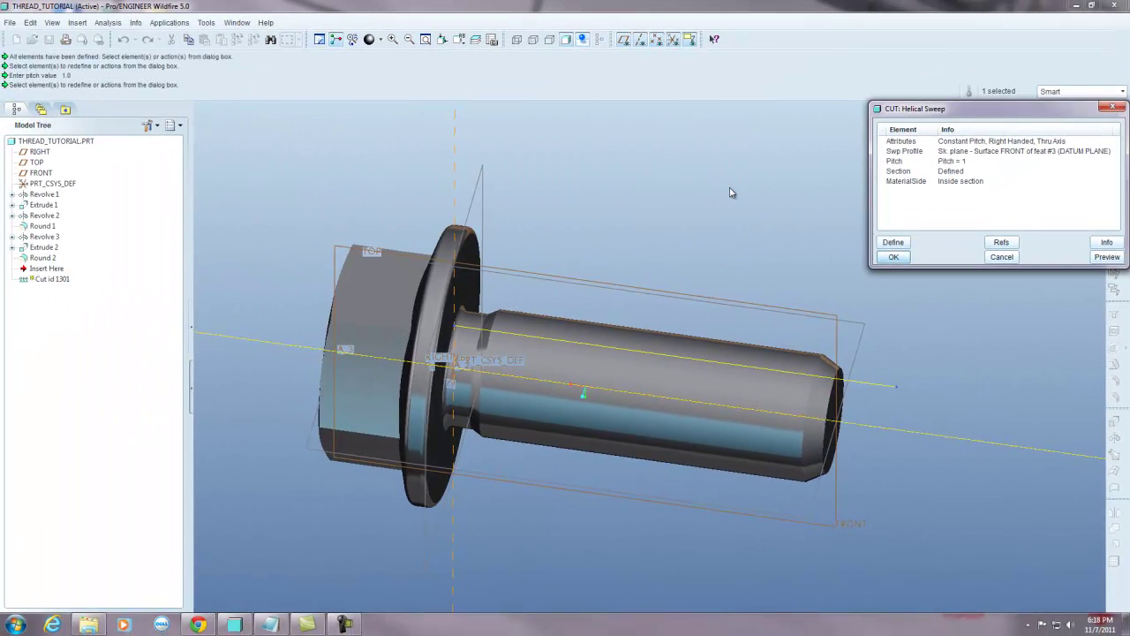
click(896, 257)
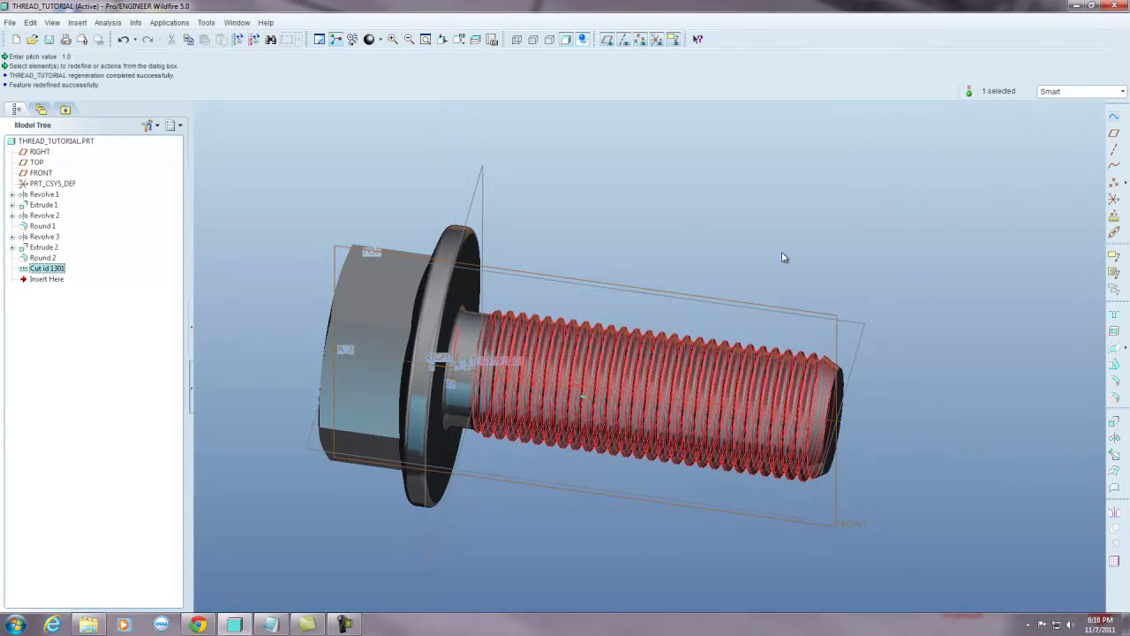
Step: Orbit and zoom the bolt to inspect the finer thread from above
scroll(697, 385, up, 3)
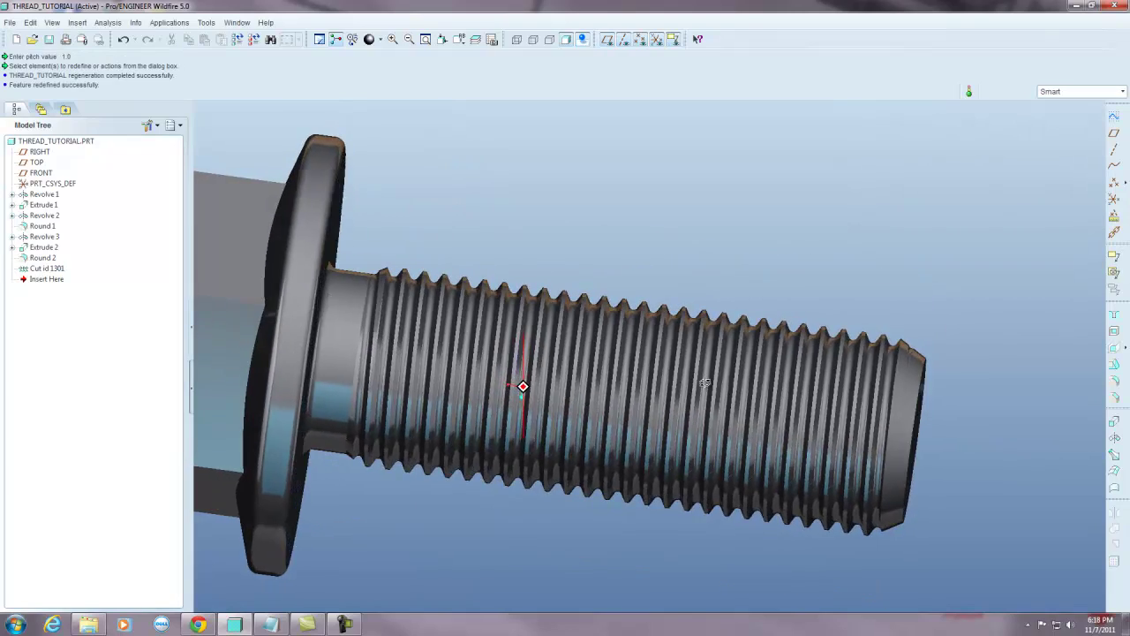
middle_drag(694, 385, 747, 303)
scroll(714, 233, down, 3)
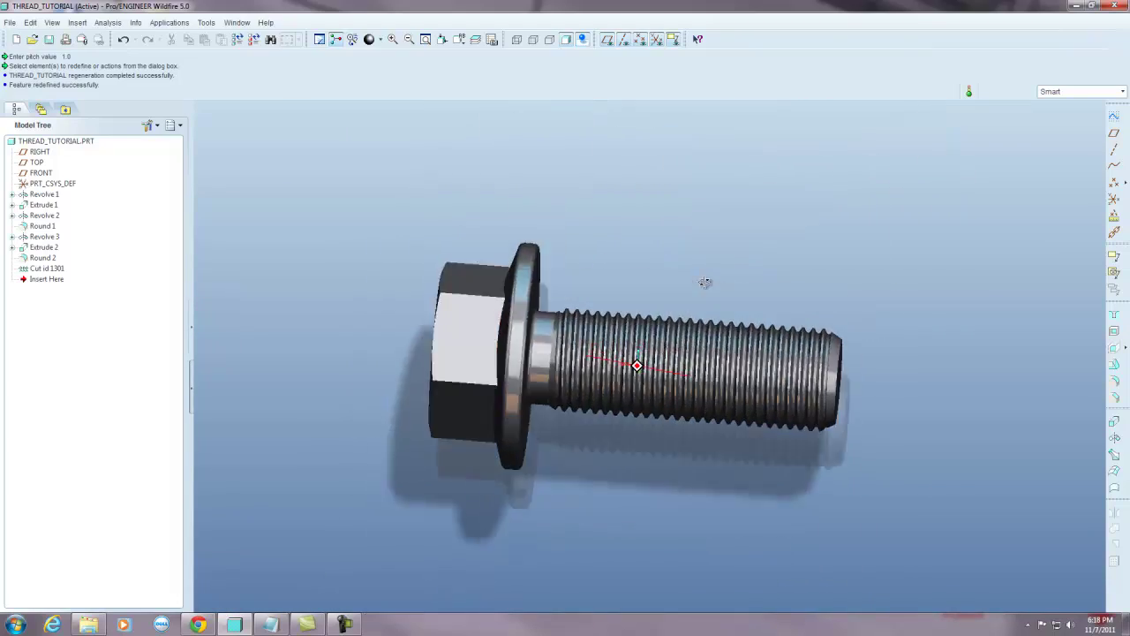
middle_drag(706, 283, 563, 318)
scroll(697, 277, up, 4)
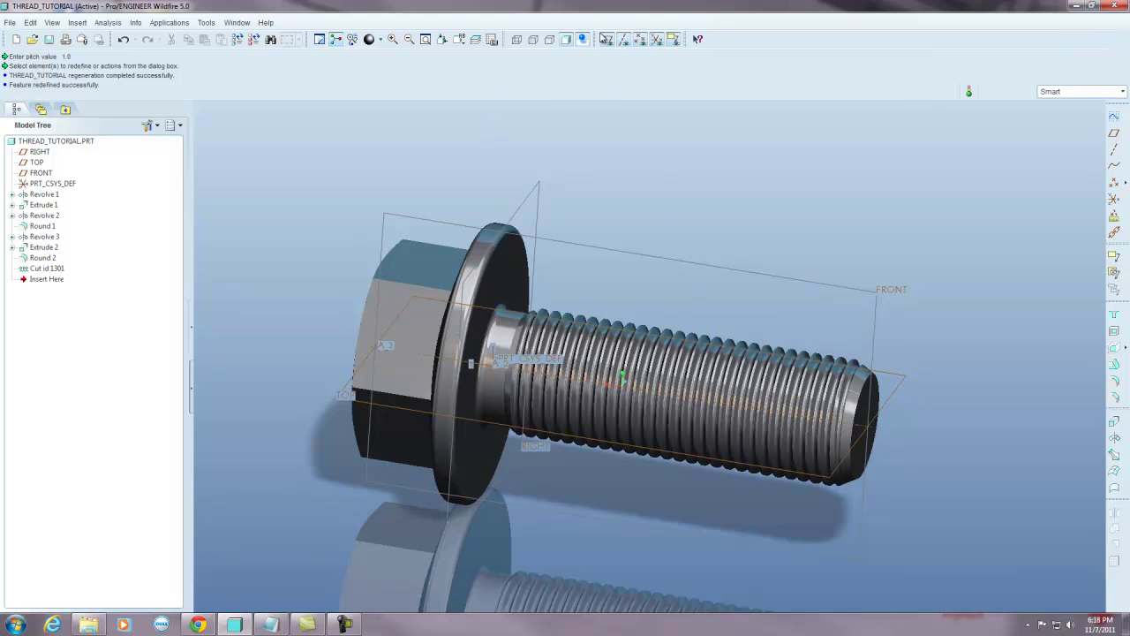
Step: Turn off display of datum planes, axes, points, coordinate systems and annotations
click(606, 39)
click(623, 39)
click(640, 39)
click(656, 39)
click(673, 39)
scroll(592, 232, down, 1)
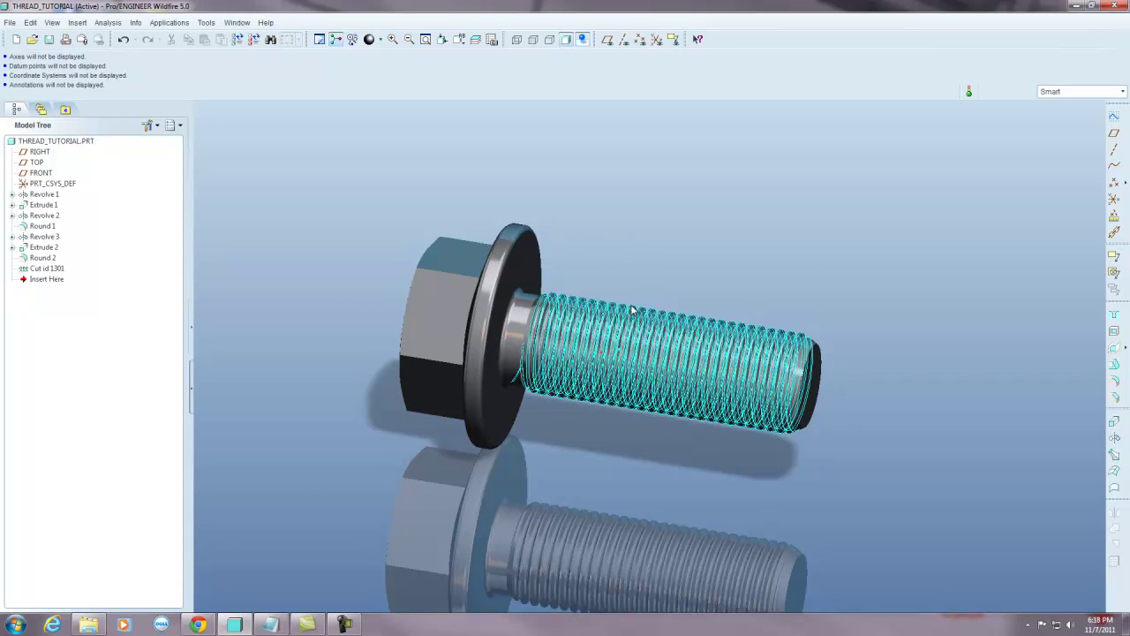
scroll(637, 270, down, 1)
scroll(639, 274, up, 2)
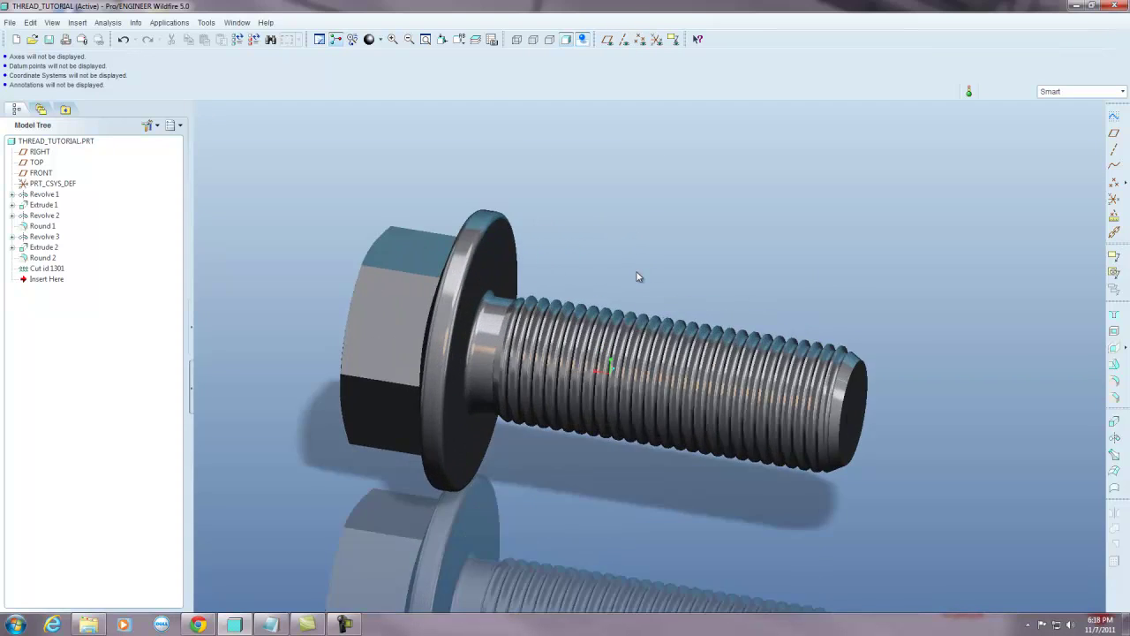